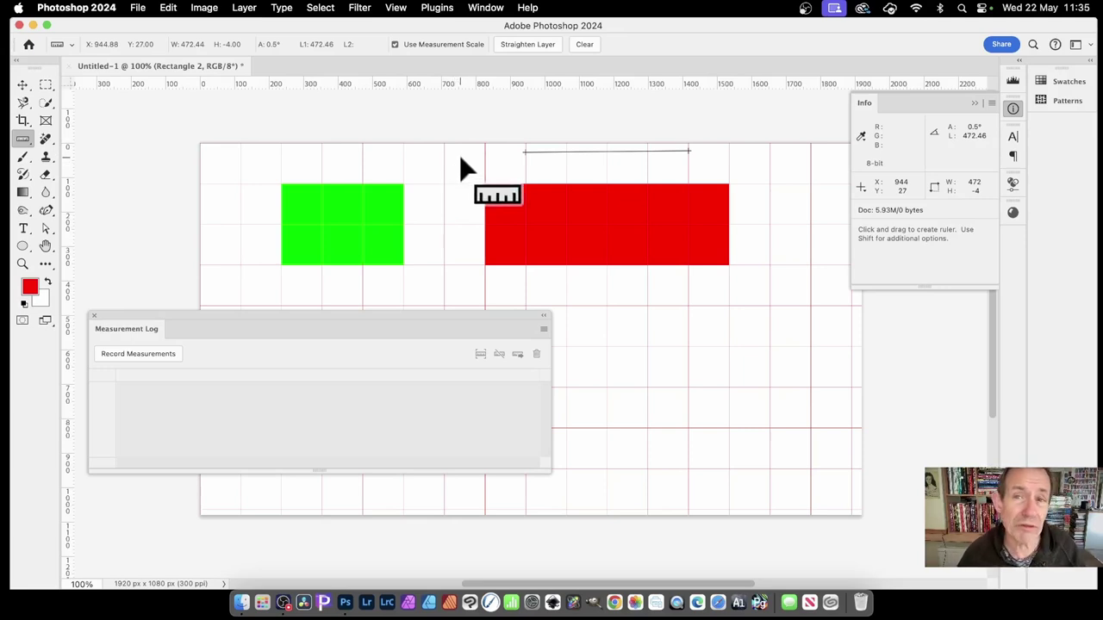
# - Pick the Ruler Tool from the eyedropper tool group
pyautogui.click(29, 144)
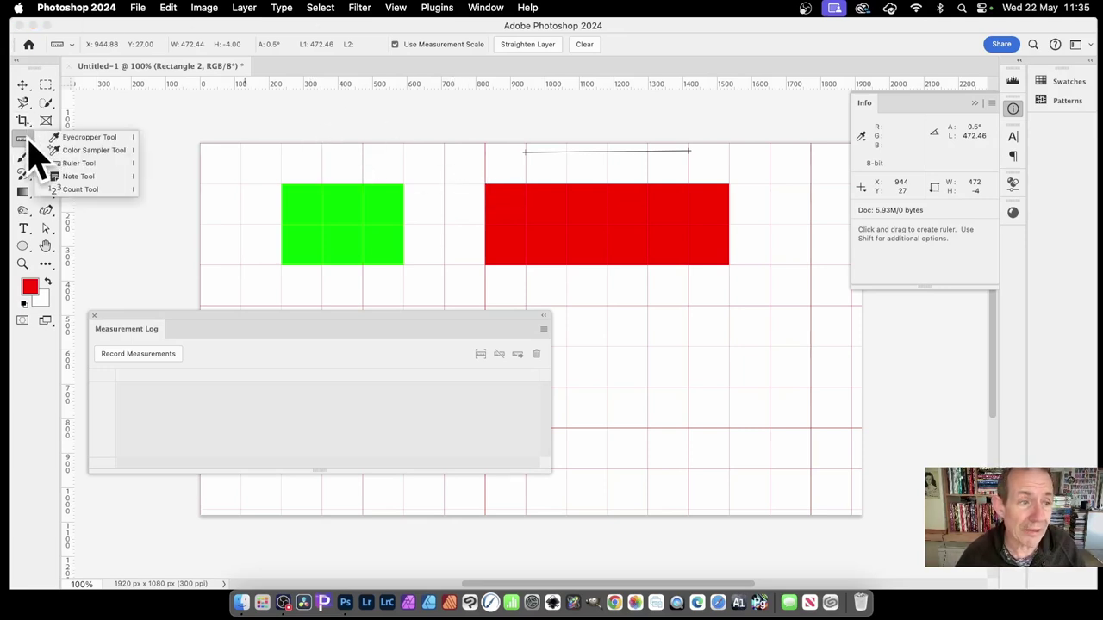
pyautogui.click(102, 164)
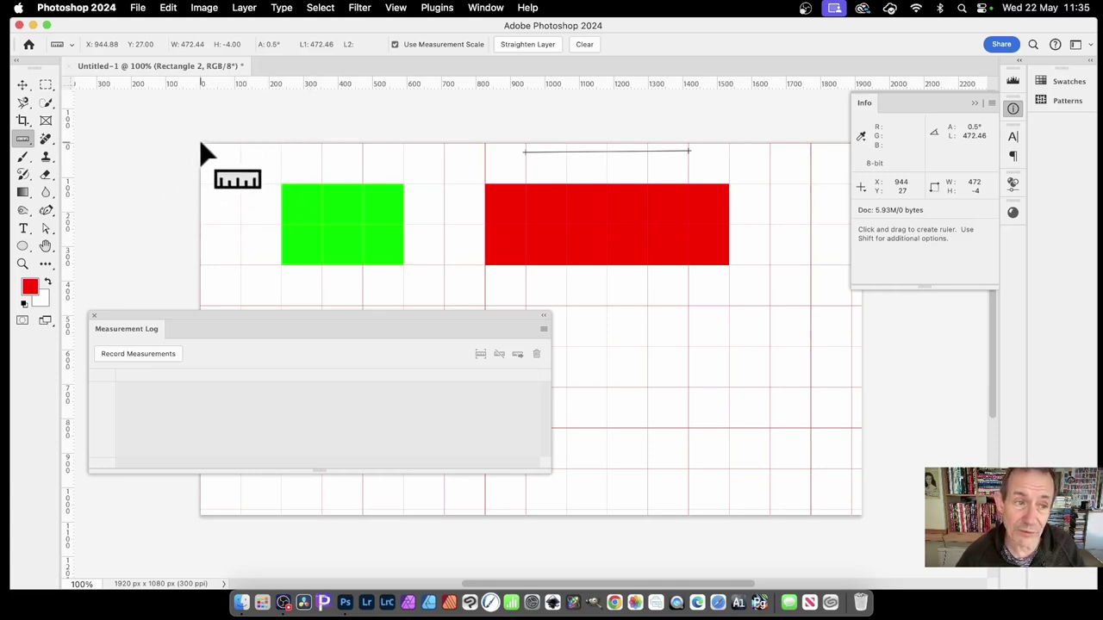
# - Draw a ruler line from the green rectangle's top-left corner, reading 425.85 at -33.7°
pyautogui.moveTo(201, 145); pyautogui.dragTo(402, 305)
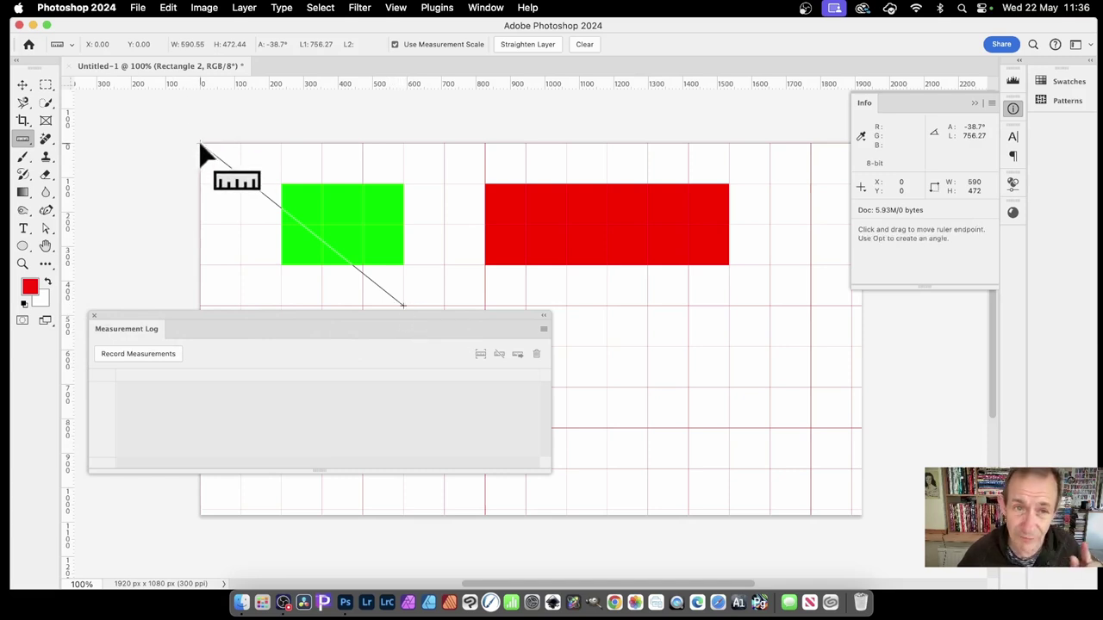
pyautogui.moveTo(200, 146); pyautogui.dragTo(282, 227)
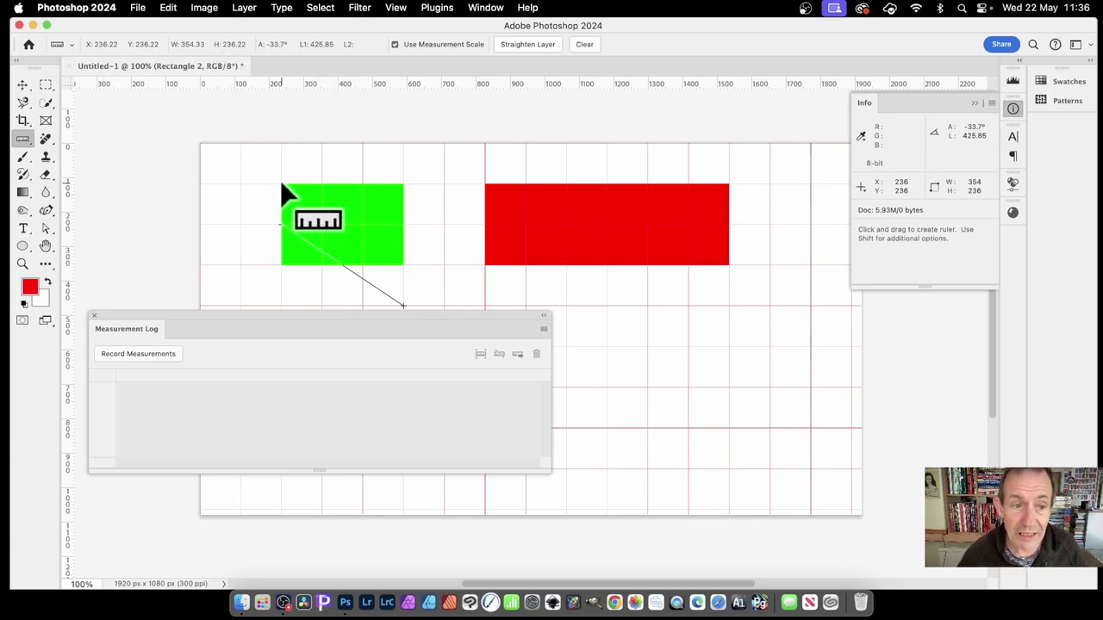
# - Measure along the red rectangle's top edge for a 708.66 reading at 0°
pyautogui.moveTo(282, 184); pyautogui.dragTo(404, 184)
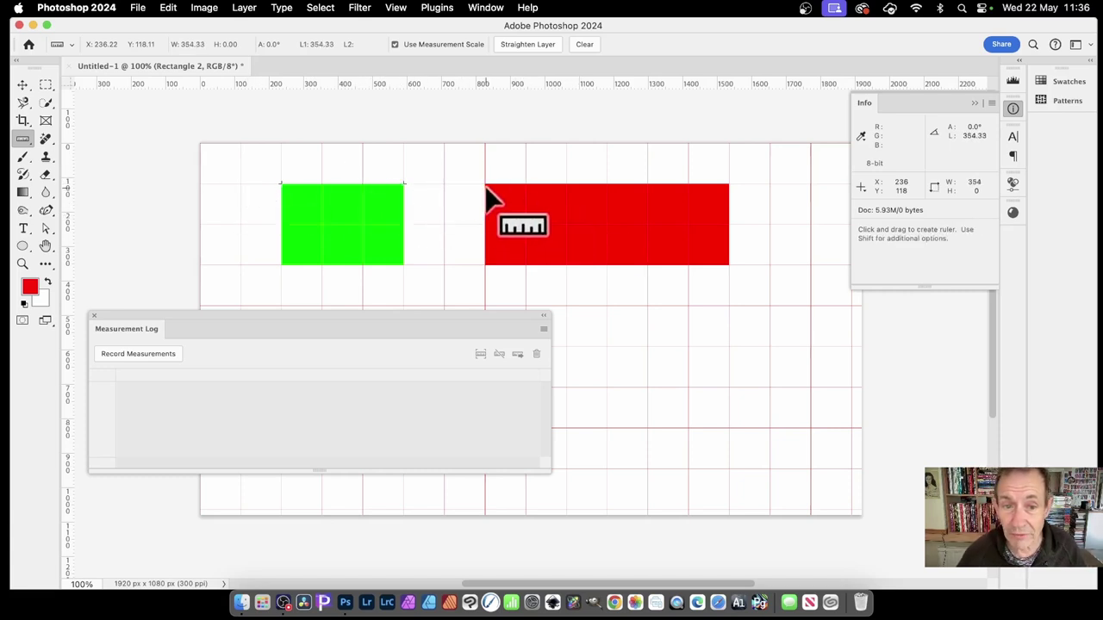
pyautogui.moveTo(485, 185); pyautogui.dragTo(712, 190)
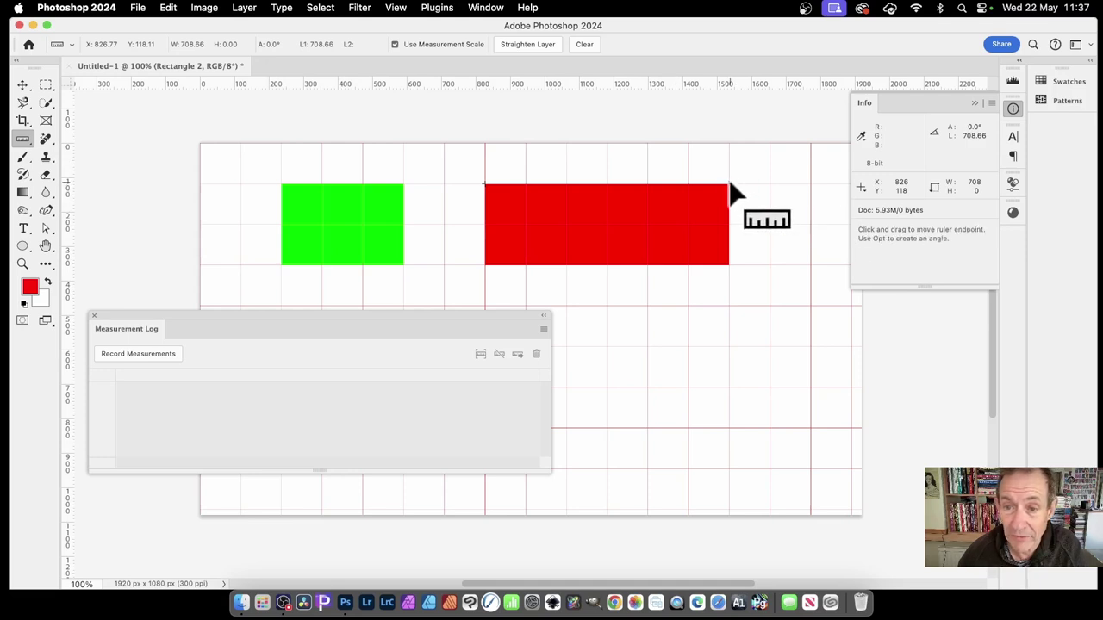
# - Re-aim the ruler down the red rectangle's left edge, reading 236.22 at -90°
pyautogui.moveTo(731, 184); pyautogui.dragTo(487, 266)
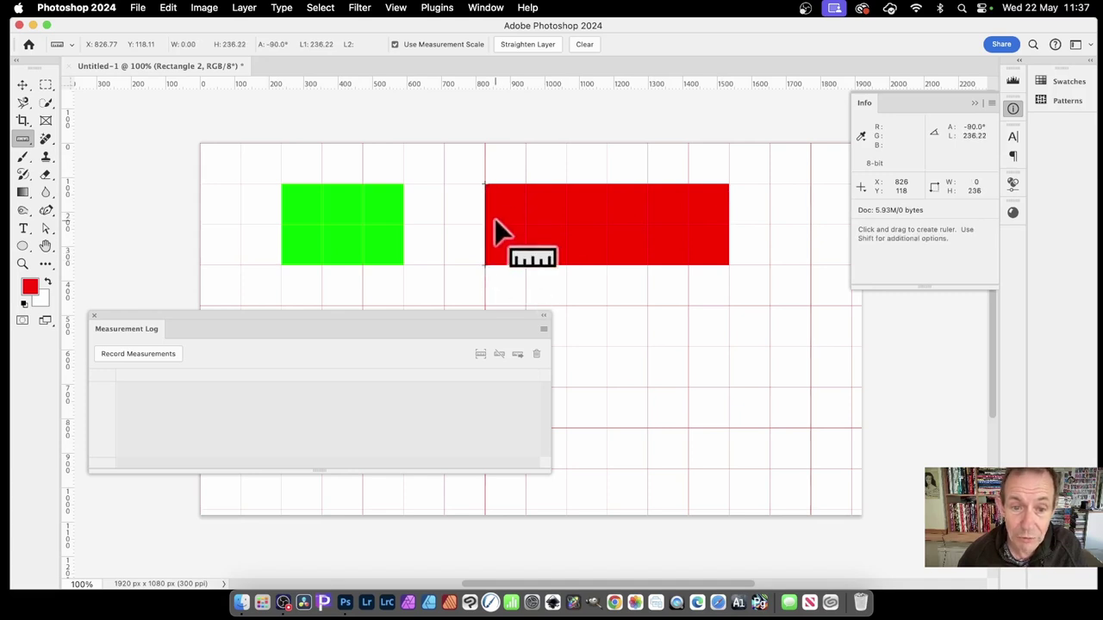
pyautogui.moveTo(484, 219)
pyautogui.mouseDown()
pyautogui.moveTo(406, 229)
pyautogui.moveTo(486, 227)
pyautogui.mouseUp()
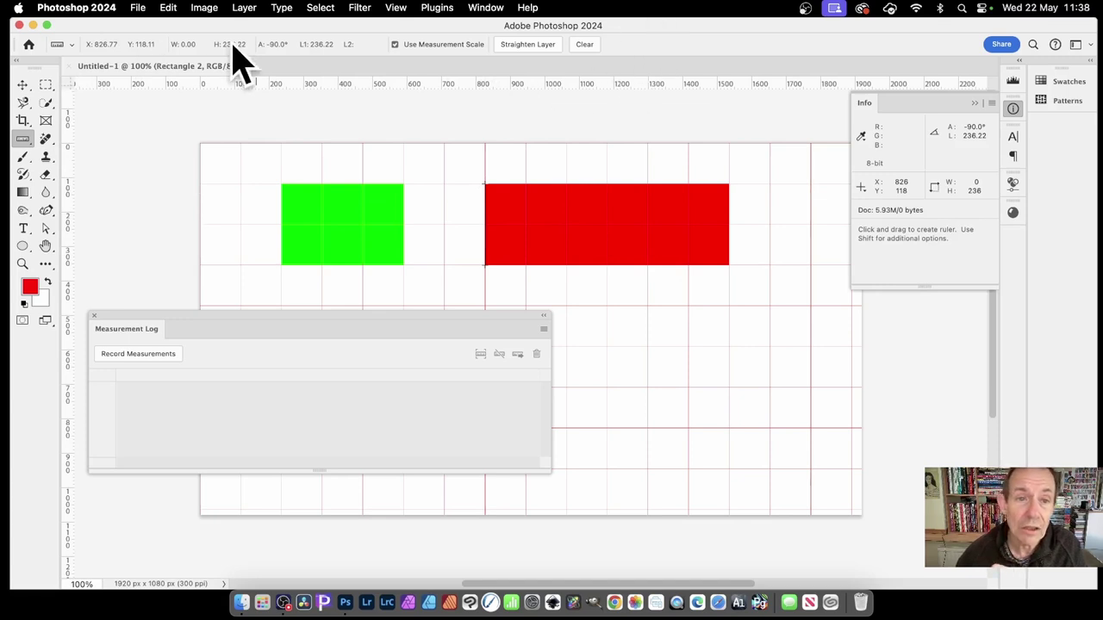
pyautogui.click(394, 45)
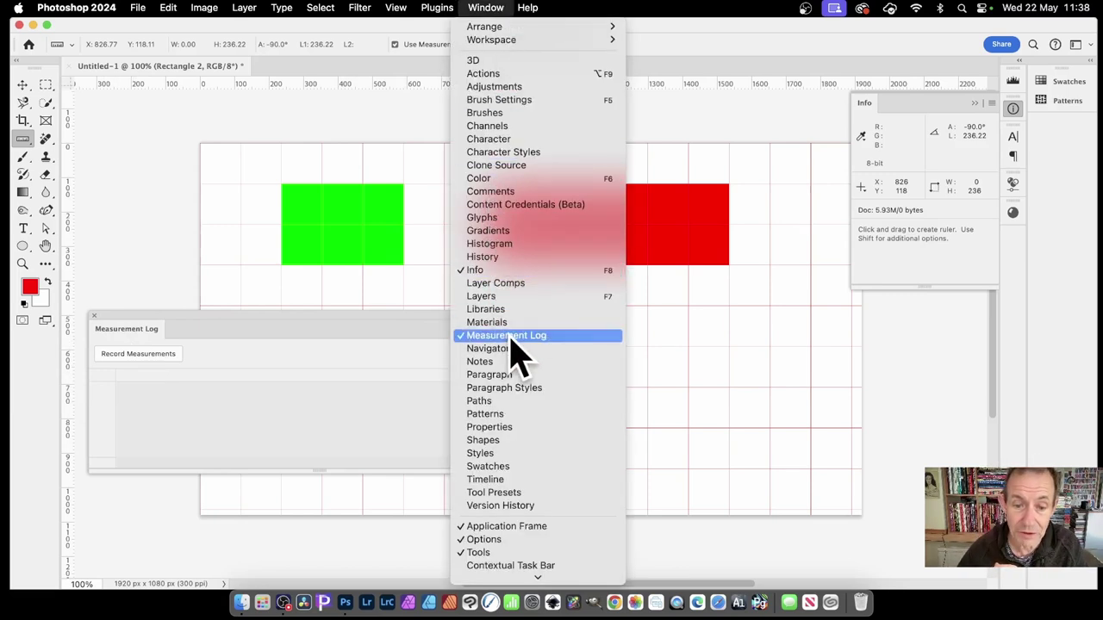
pyautogui.click(879, 284)
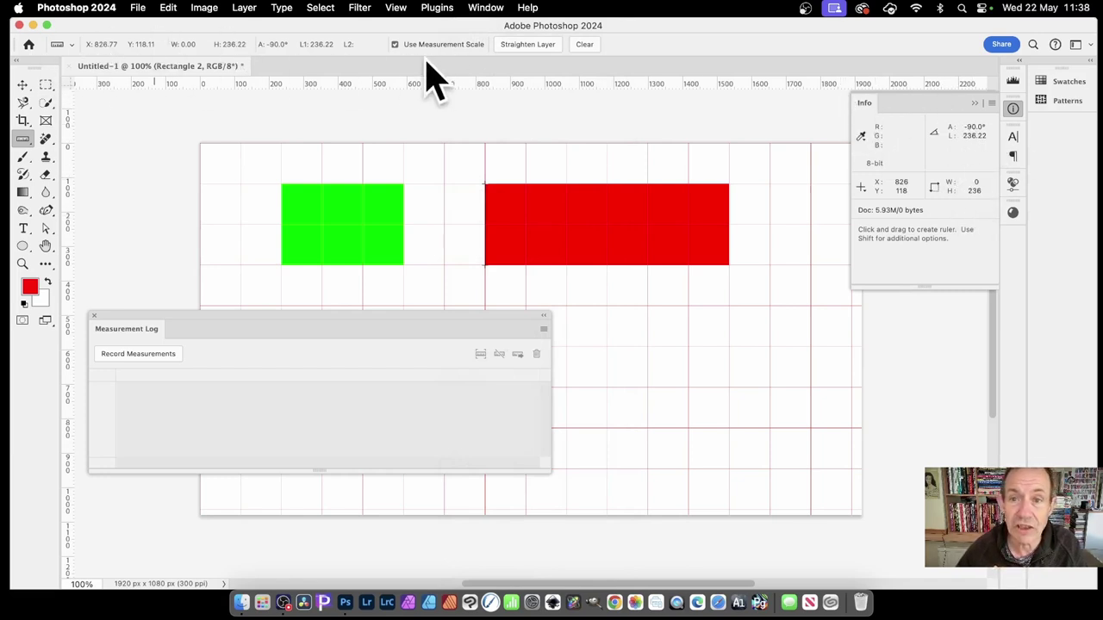
# - Collapse the Info panel and log the measurement three times as entries 0001–0003
pyautogui.click(975, 103)
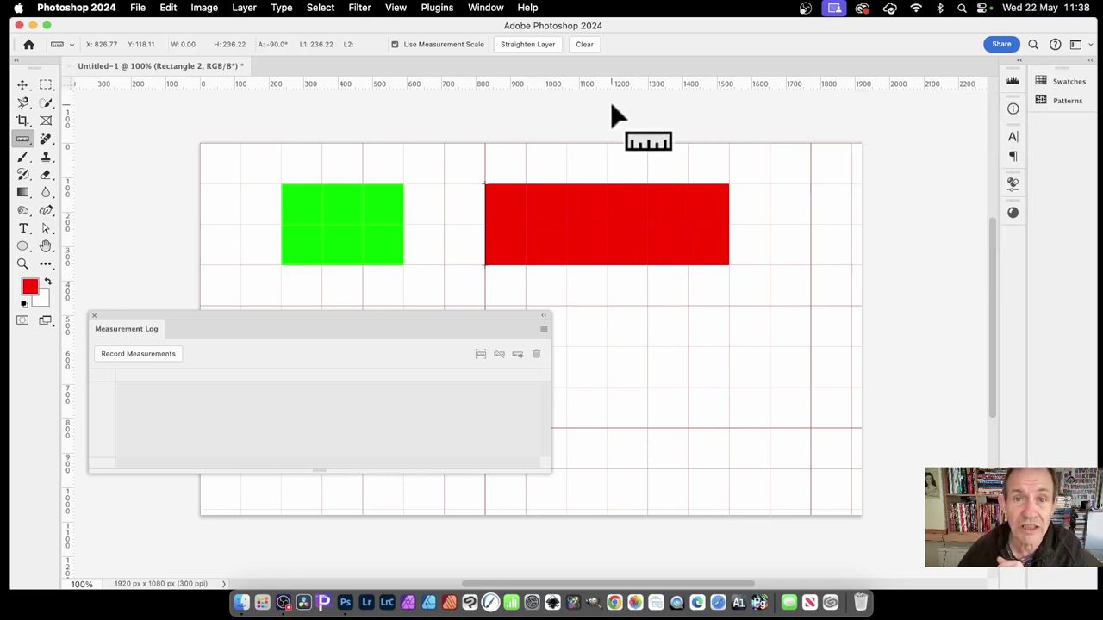
pyautogui.click(163, 355)
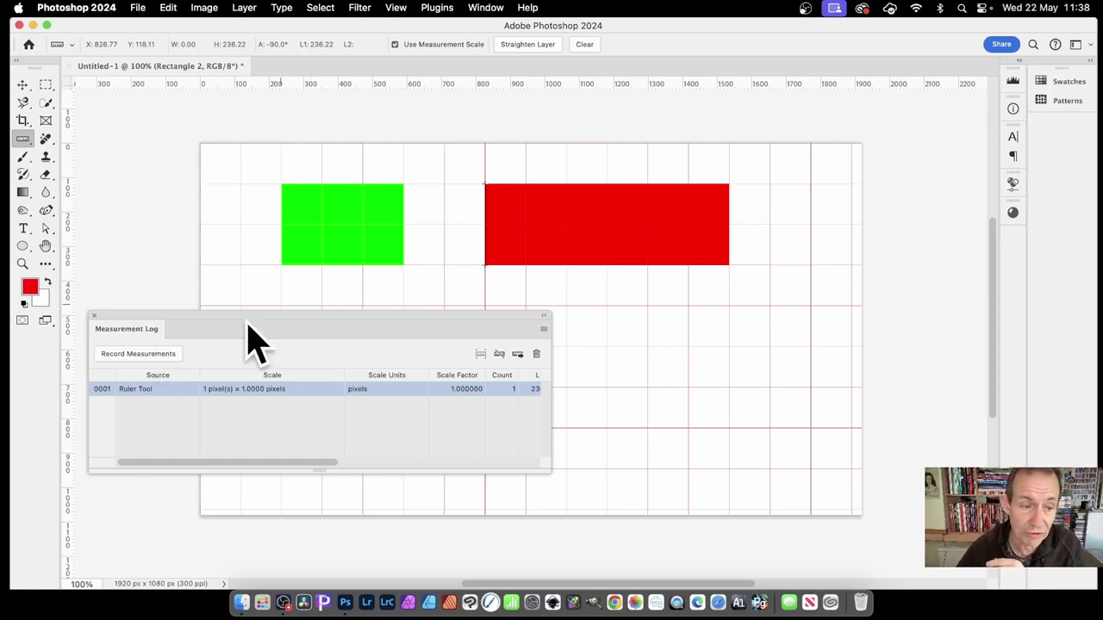
pyautogui.click(119, 355)
pyautogui.click(121, 356)
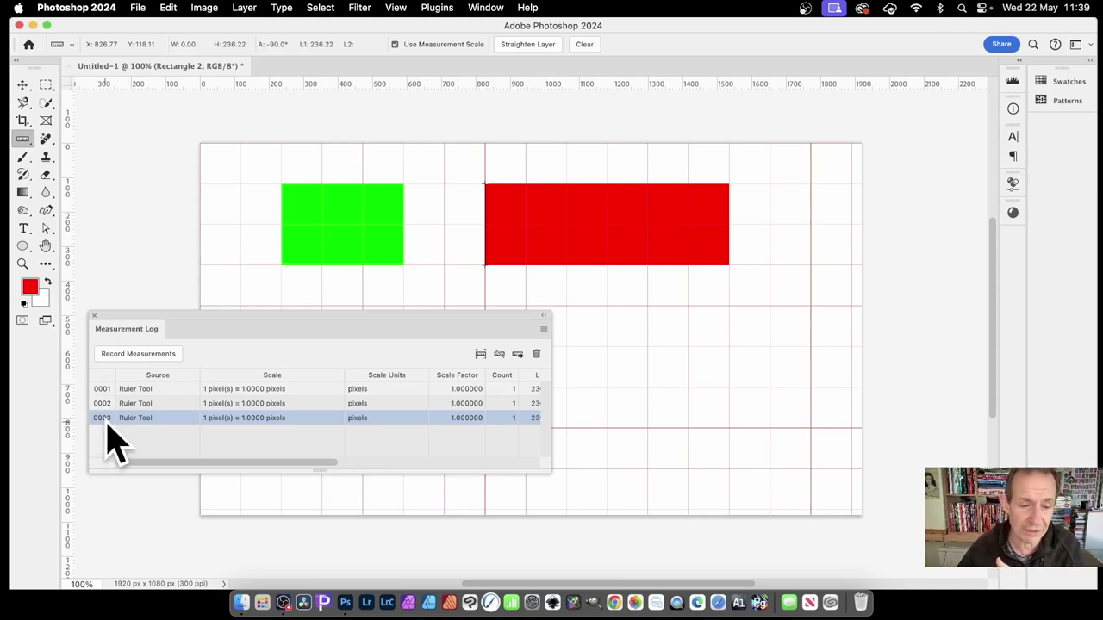
# - Scroll the Measurement Log right to show each entry's 236.220000 length
pyautogui.hscroll(2, 288, 466)
pyautogui.hscroll(3, 293, 465)
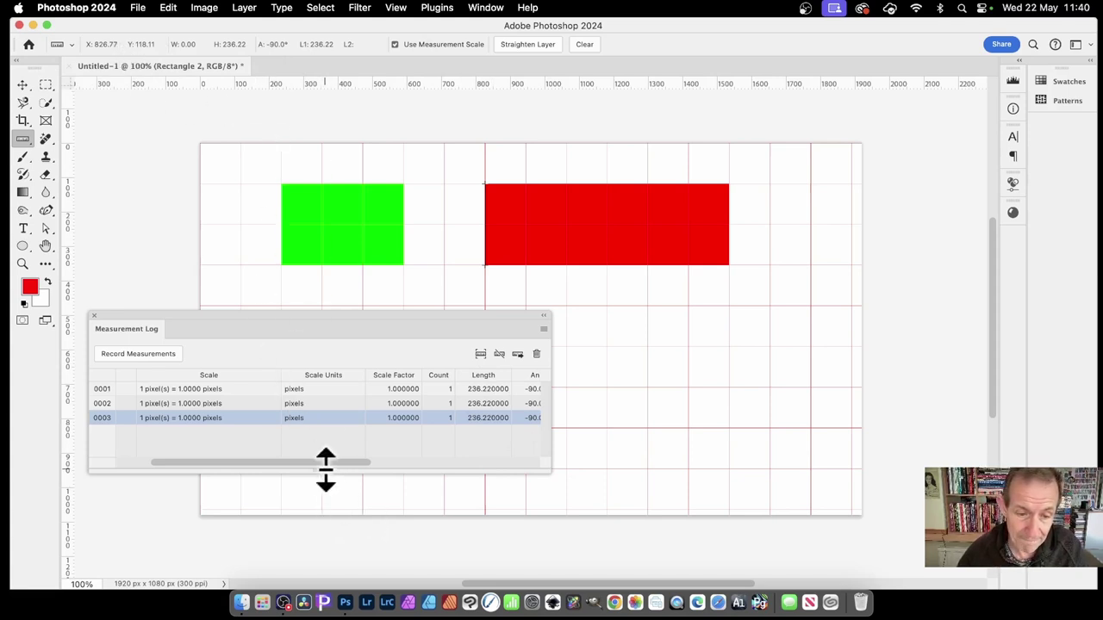
# - Scroll the log further right to show the -90° angles and labels Ruler 18–20
pyautogui.moveTo(328, 469); pyautogui.dragTo(379, 464)
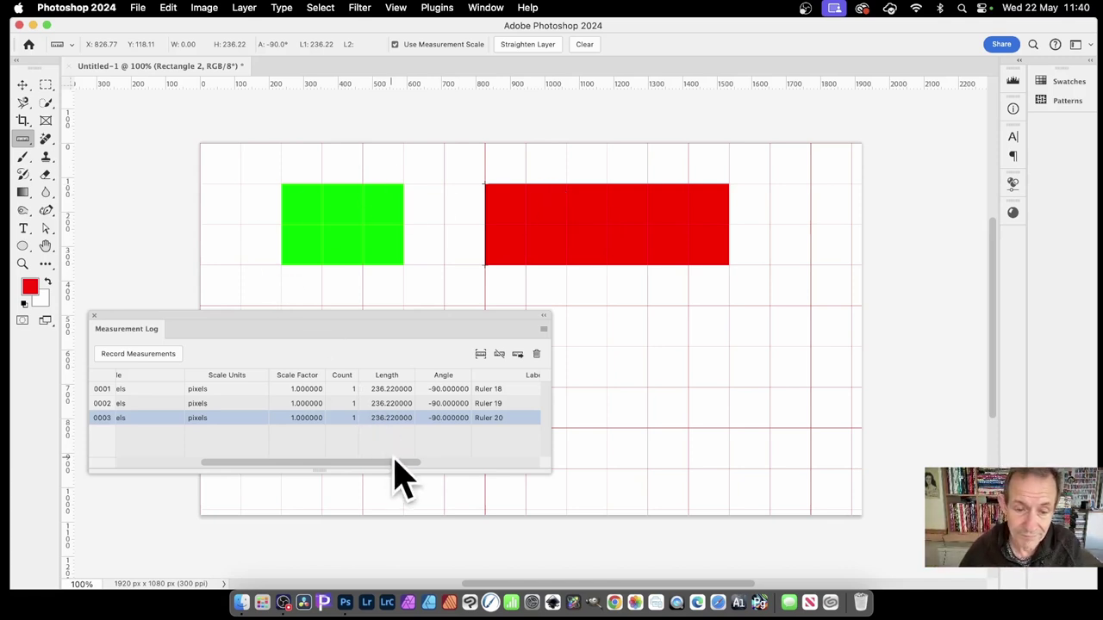
pyautogui.moveTo(396, 467); pyautogui.dragTo(492, 470)
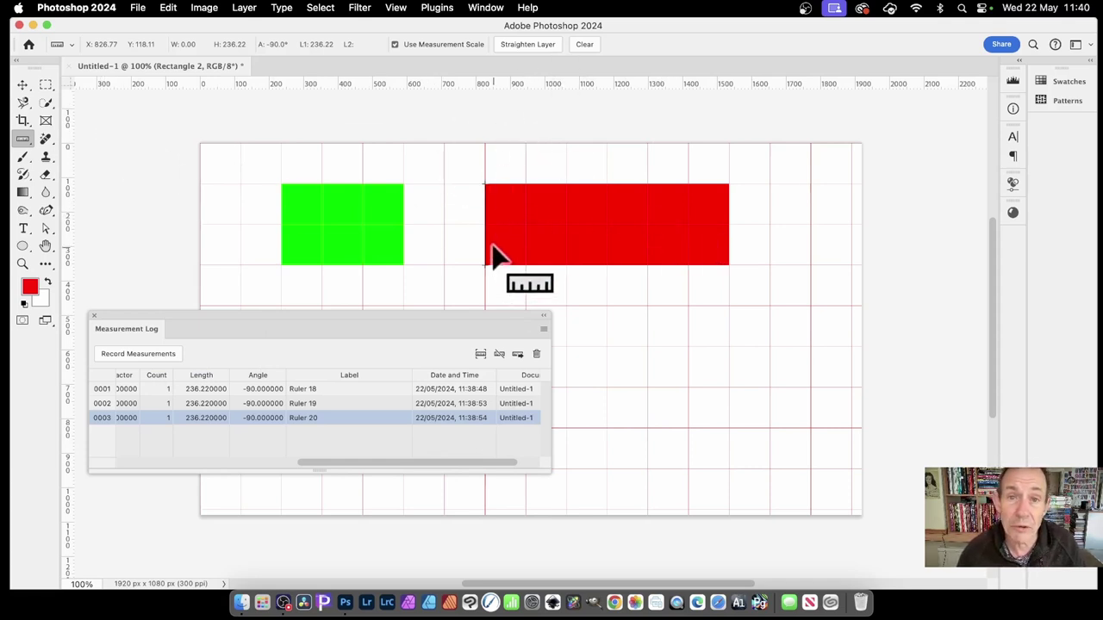
# - Move the red rectangle to the right with the Move tool, then return to the Ruler
pyautogui.click(23, 247)
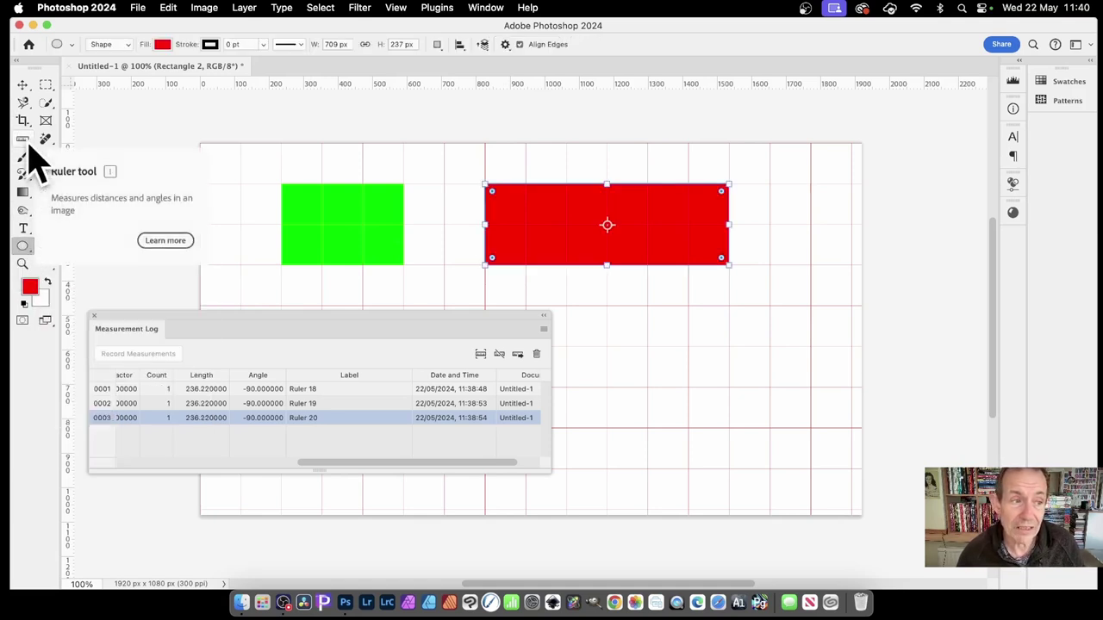
pyautogui.click(23, 140)
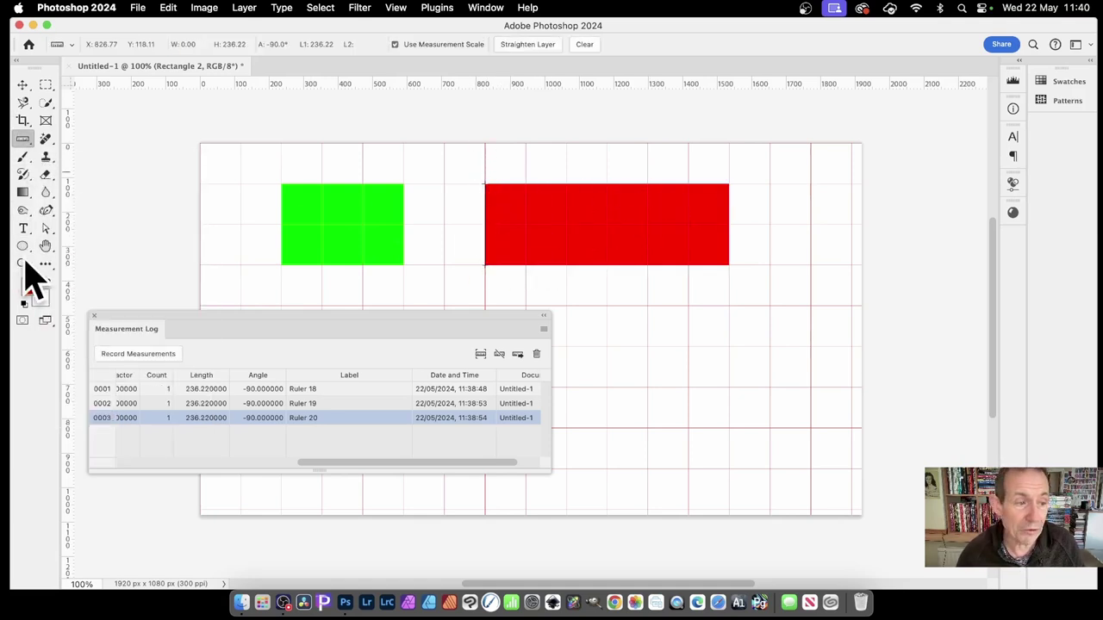
pyautogui.click(23, 85)
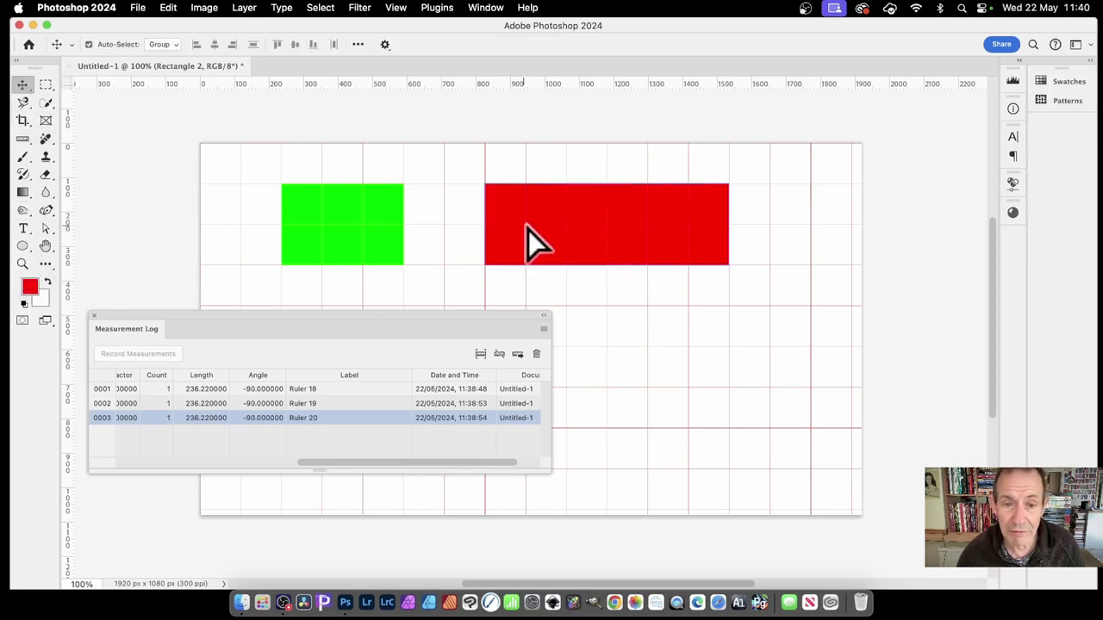
pyautogui.moveTo(540, 226); pyautogui.dragTo(597, 226)
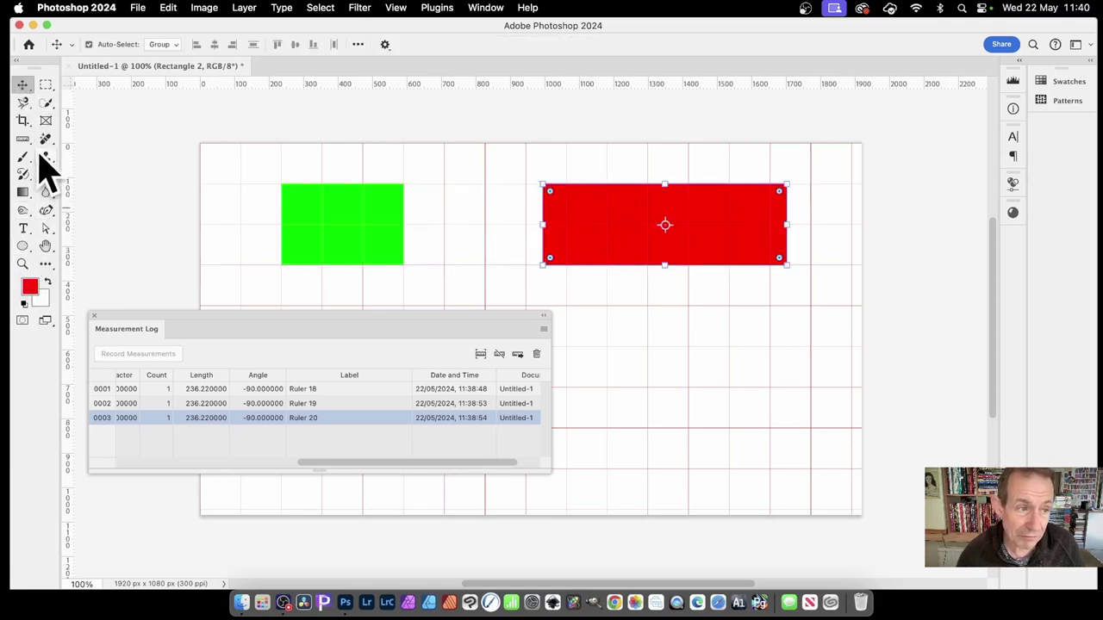
pyautogui.click(24, 141)
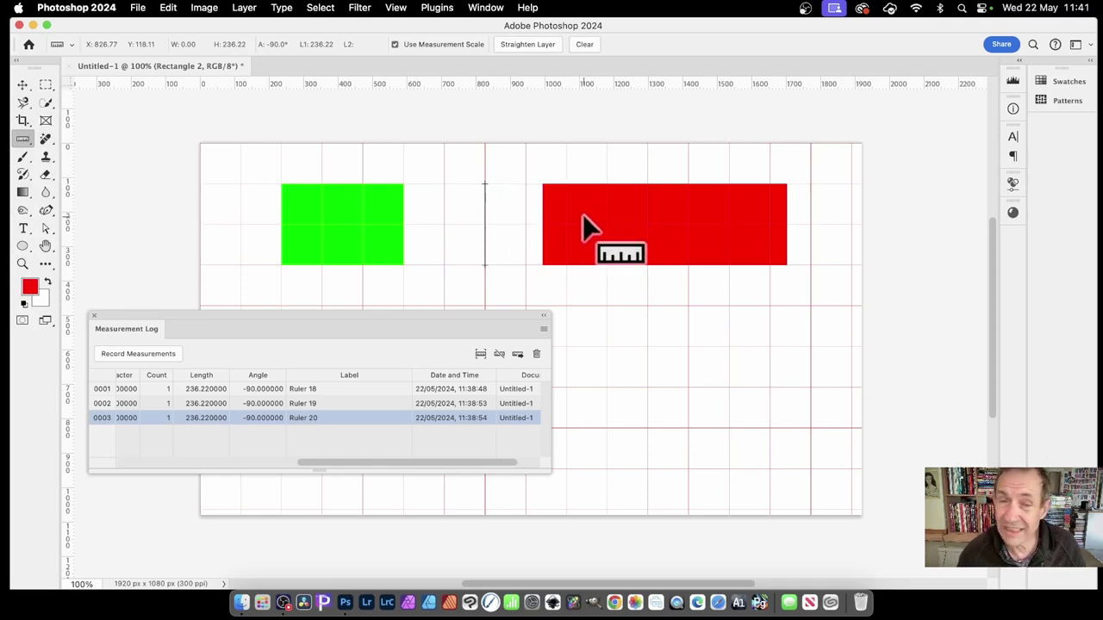
# - Move the red rectangle back and scroll the log to the Untitled-1 Document column
pyautogui.click(23, 85)
pyautogui.moveTo(636, 231); pyautogui.dragTo(579, 217)
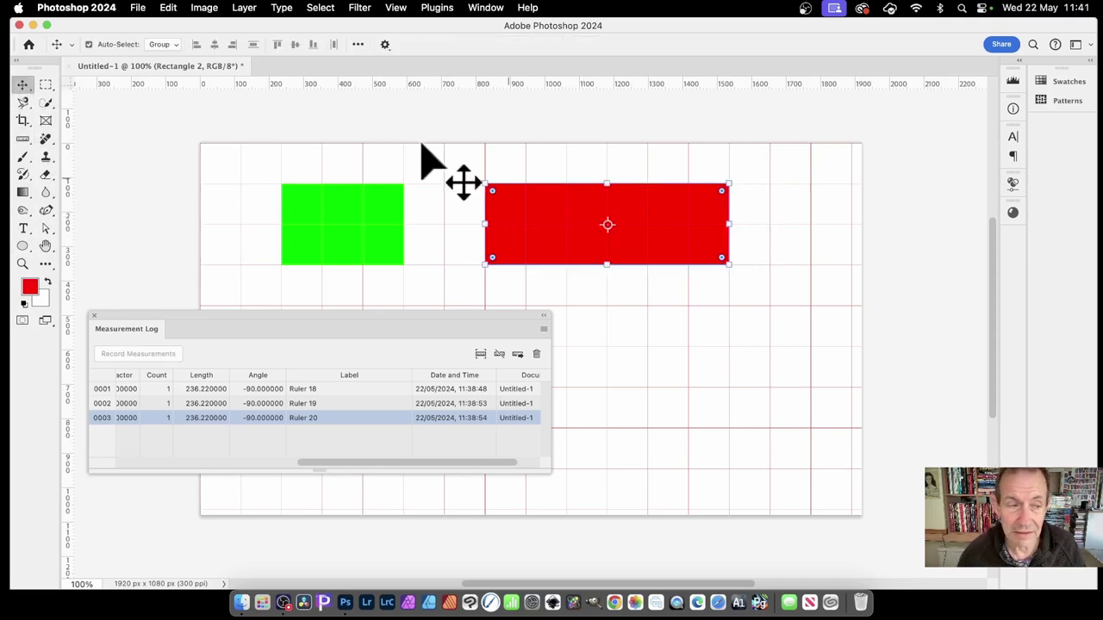
pyautogui.click(26, 140)
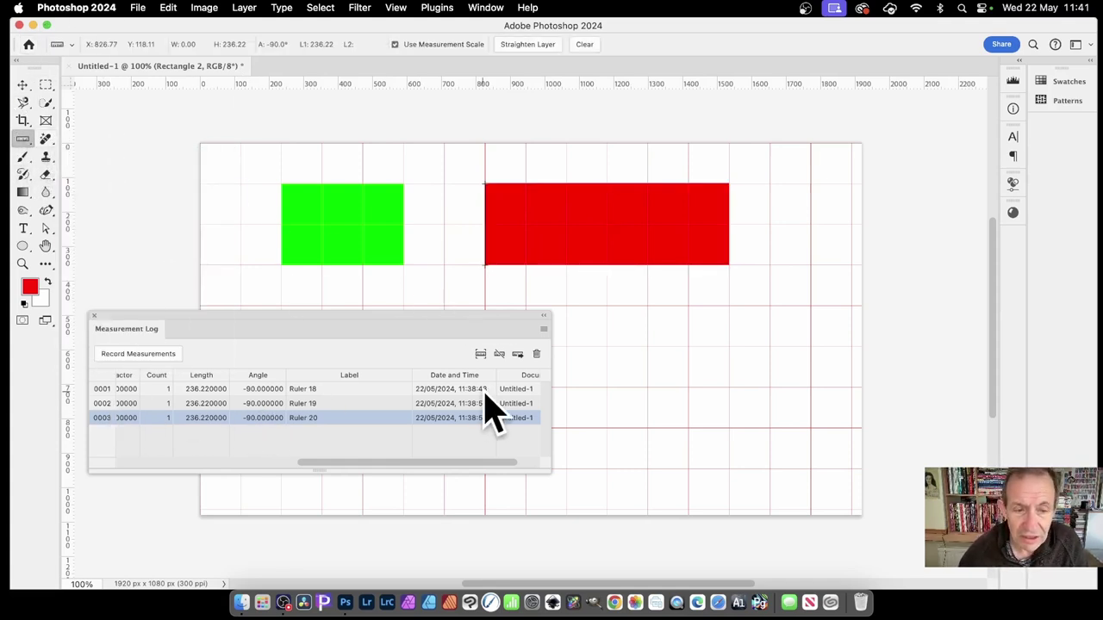
pyautogui.moveTo(416, 462); pyautogui.dragTo(466, 467)
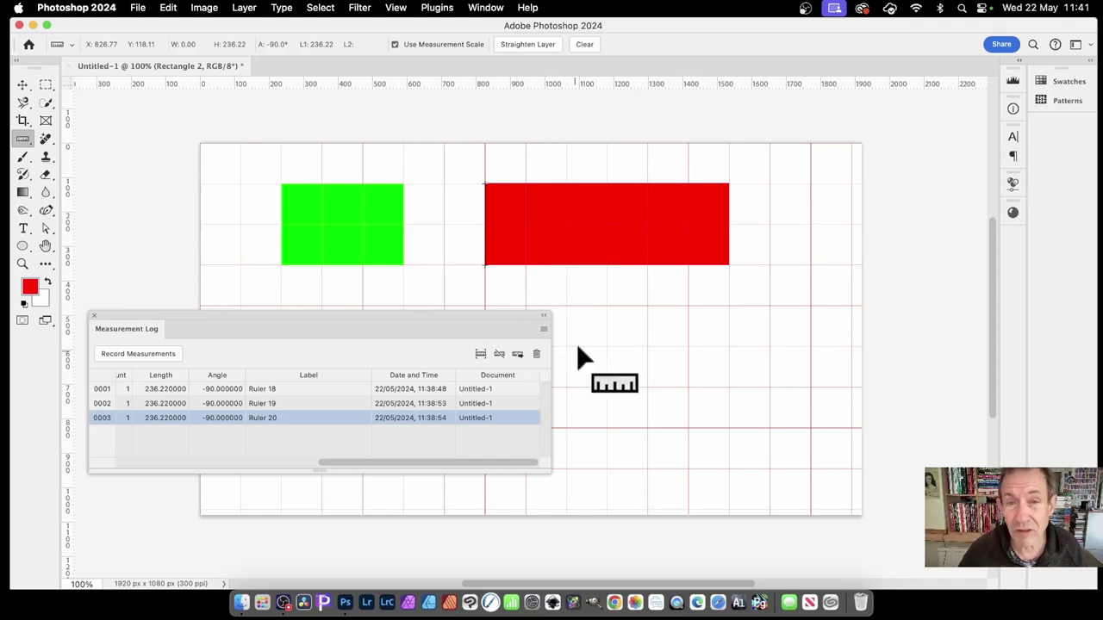
# - Select all three logged entries, Ruler 18 to Ruler 20, via the Measurement Log menu
pyautogui.click(544, 329)
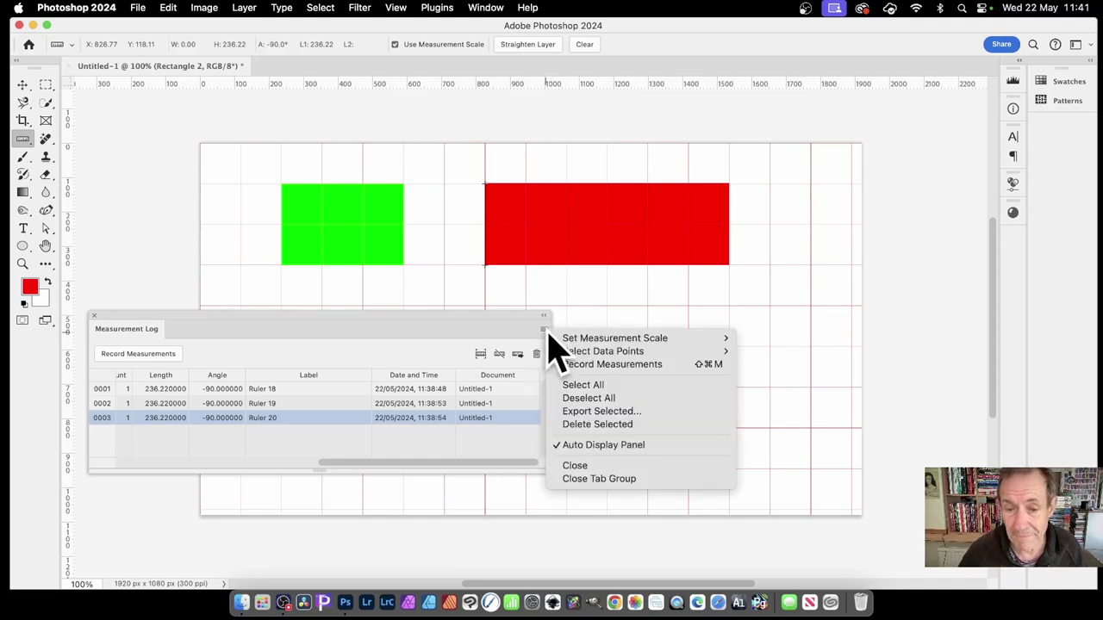
pyautogui.click(588, 387)
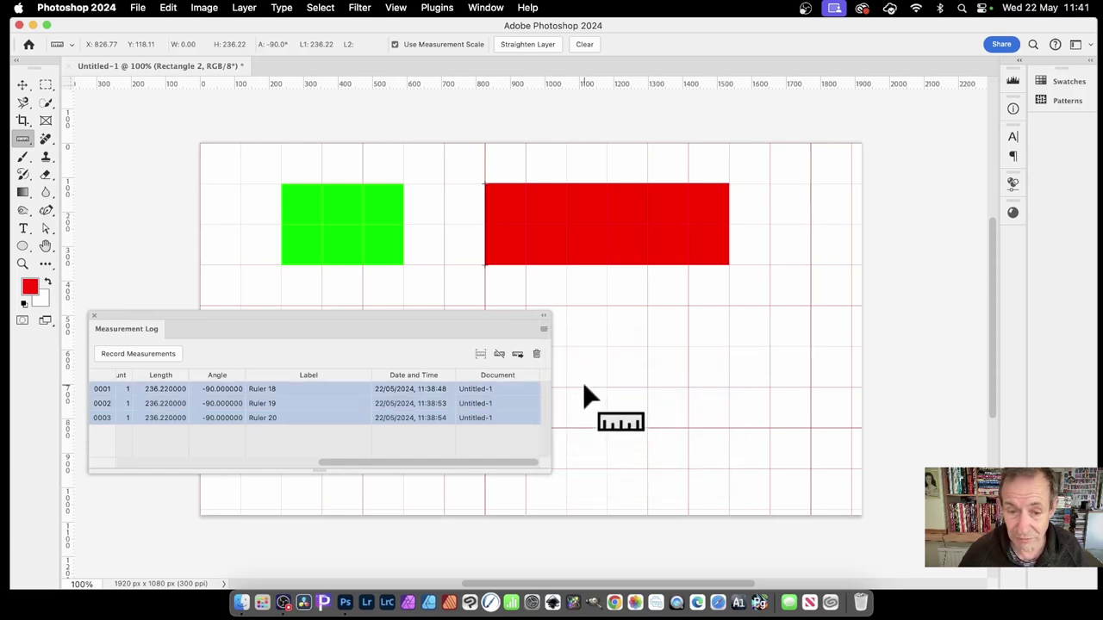
# - Choose Export Selected from the Measurement Log menu, bringing up a save dialog for Untitled.txt
pyautogui.click(544, 330)
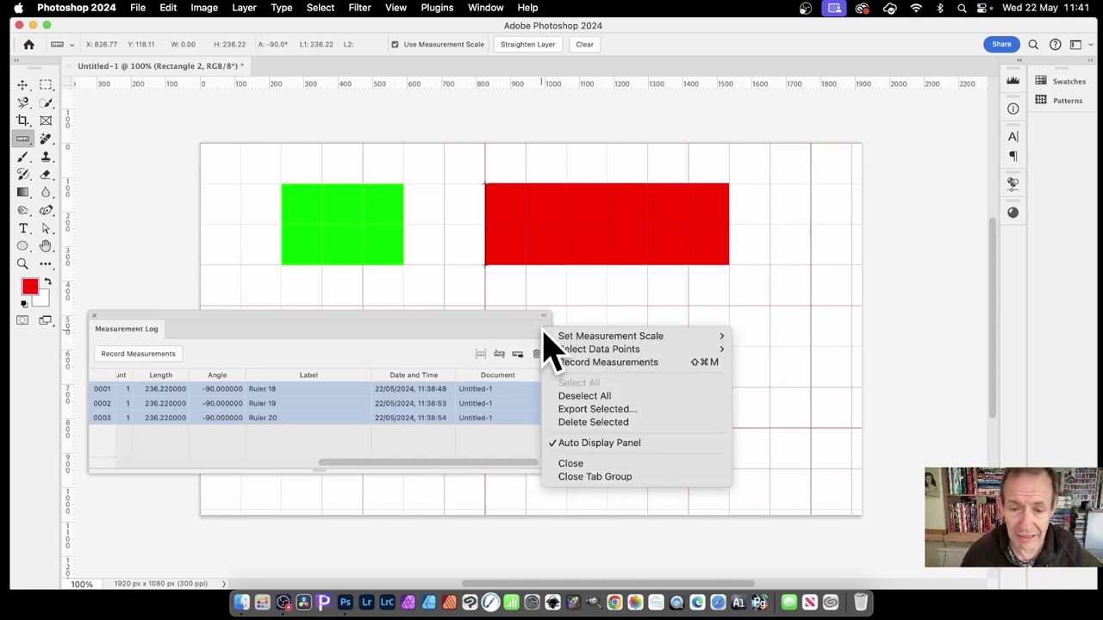
pyautogui.click(599, 410)
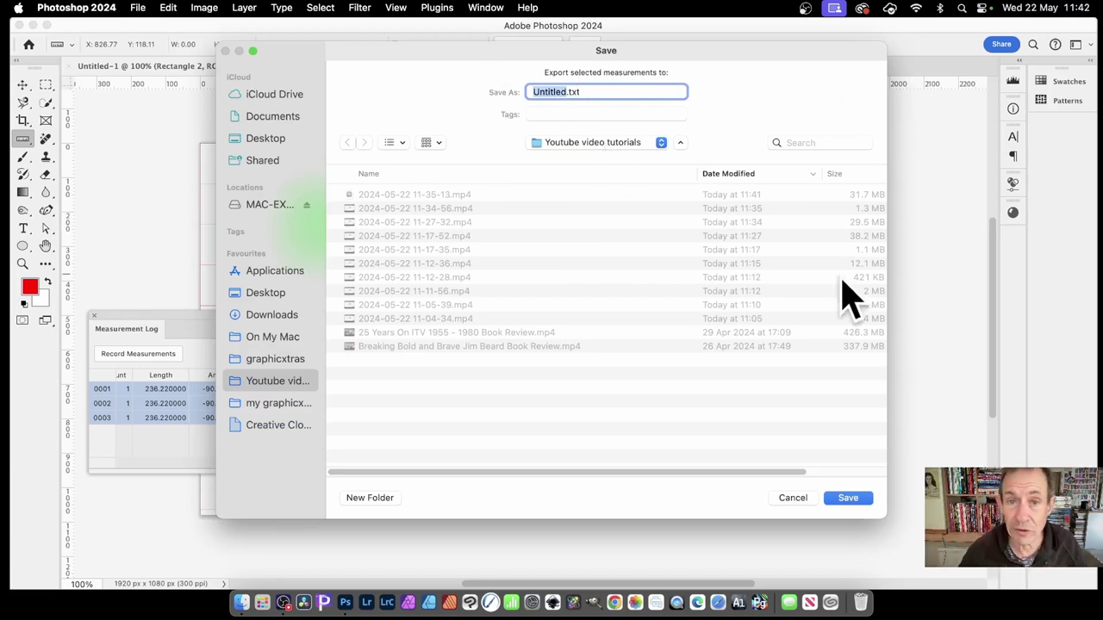
# - Cancel the export's Save dialog and bring up Set Measurement Scale in the Measurement Log menu
pyautogui.click(791, 499)
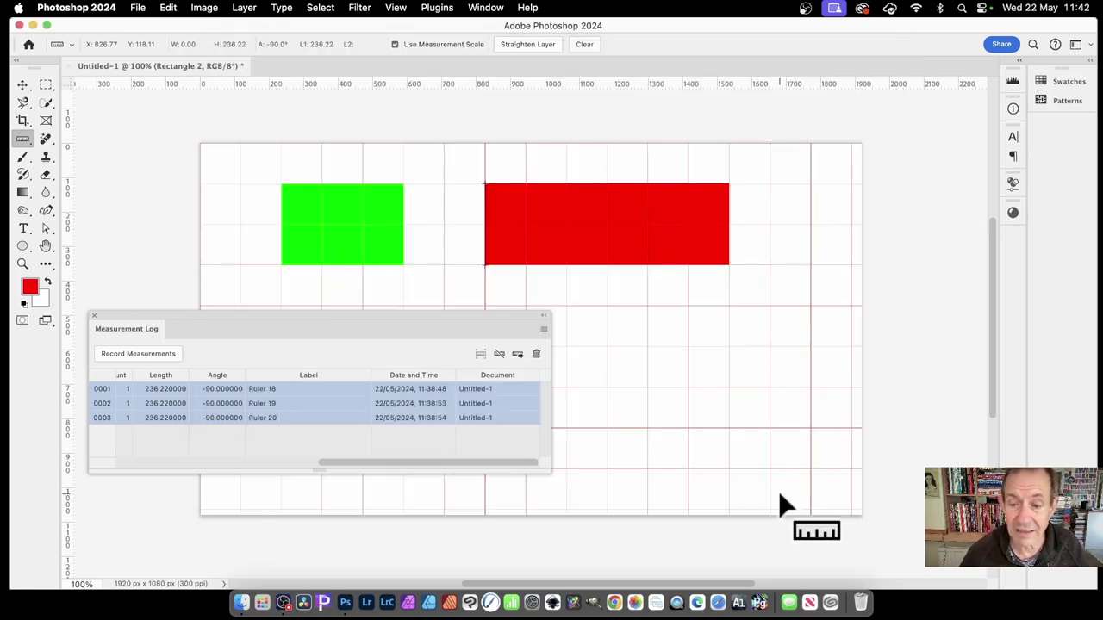
pyautogui.click(544, 329)
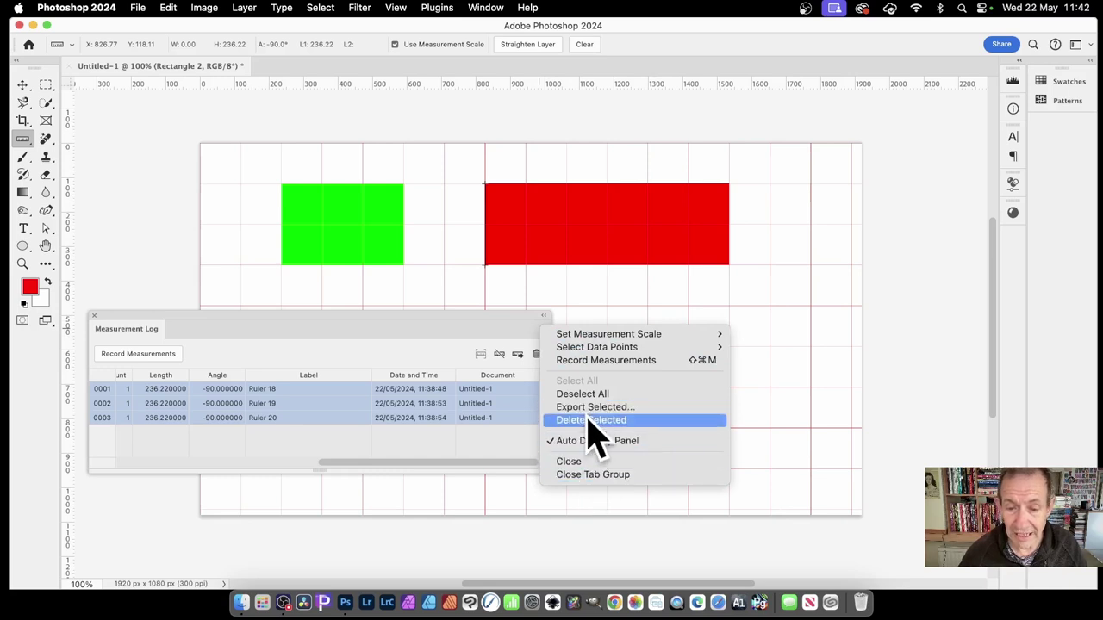
pyautogui.moveTo(598, 336)
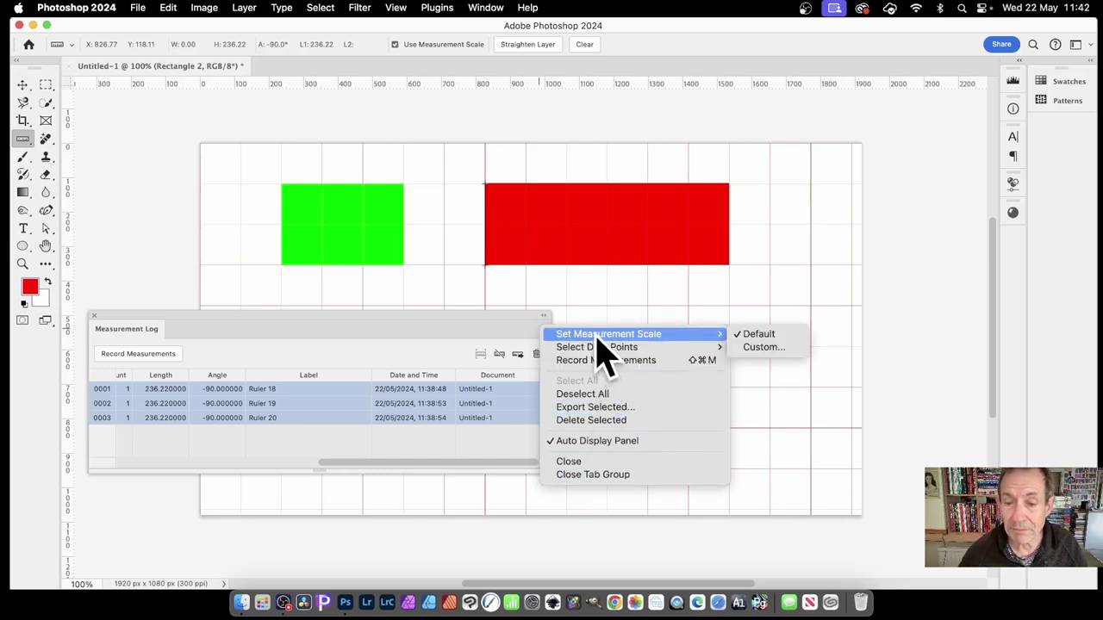
pyautogui.click(765, 348)
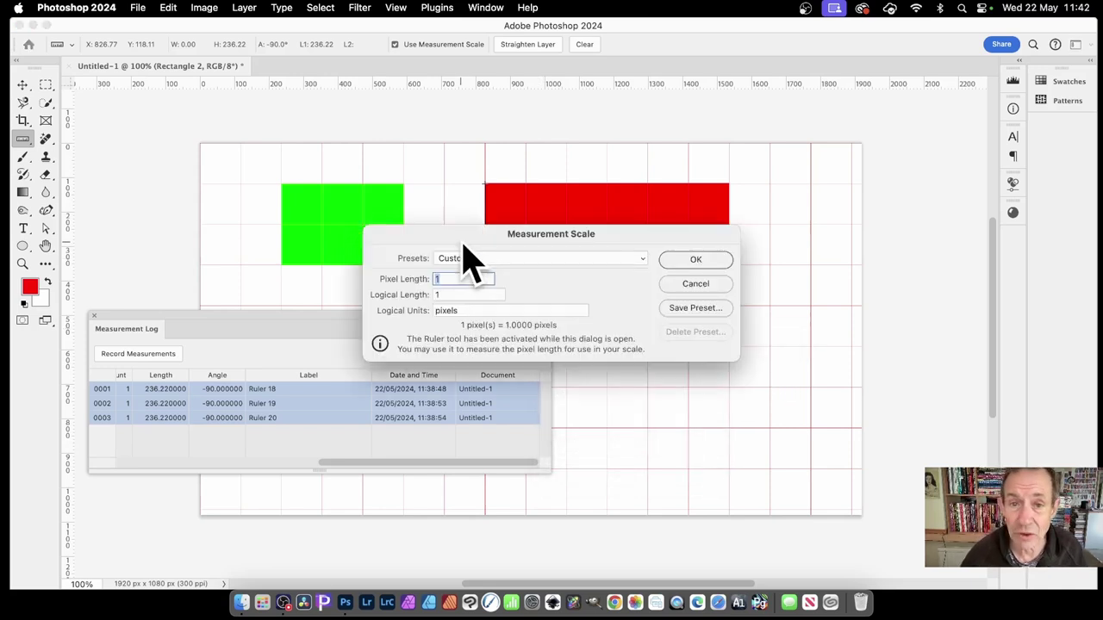
pyautogui.press('Tab')
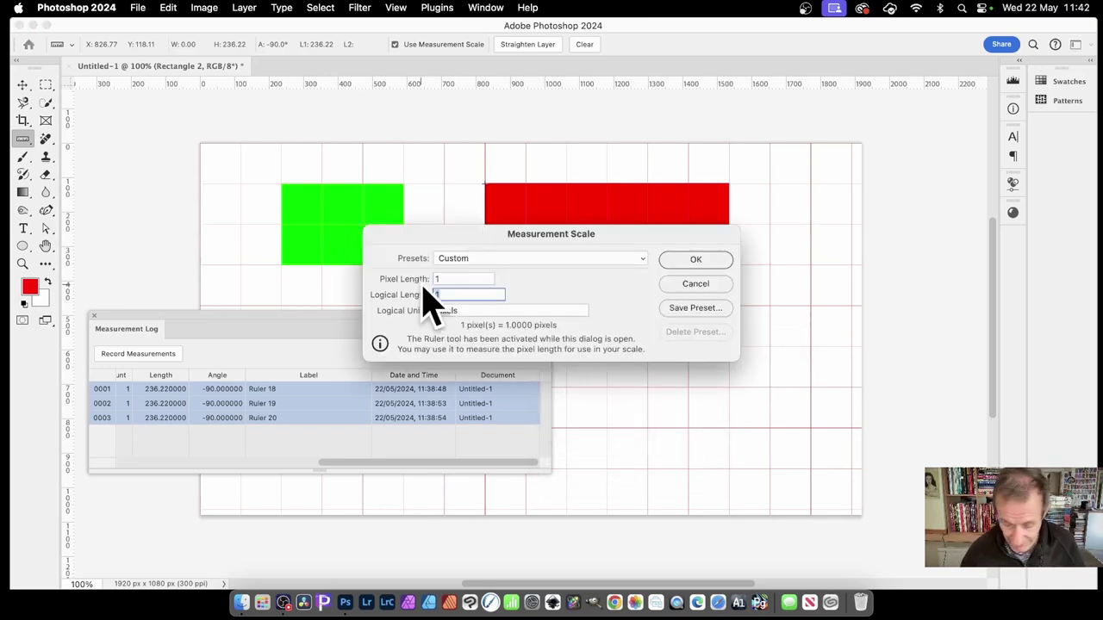
pyautogui.write('500')
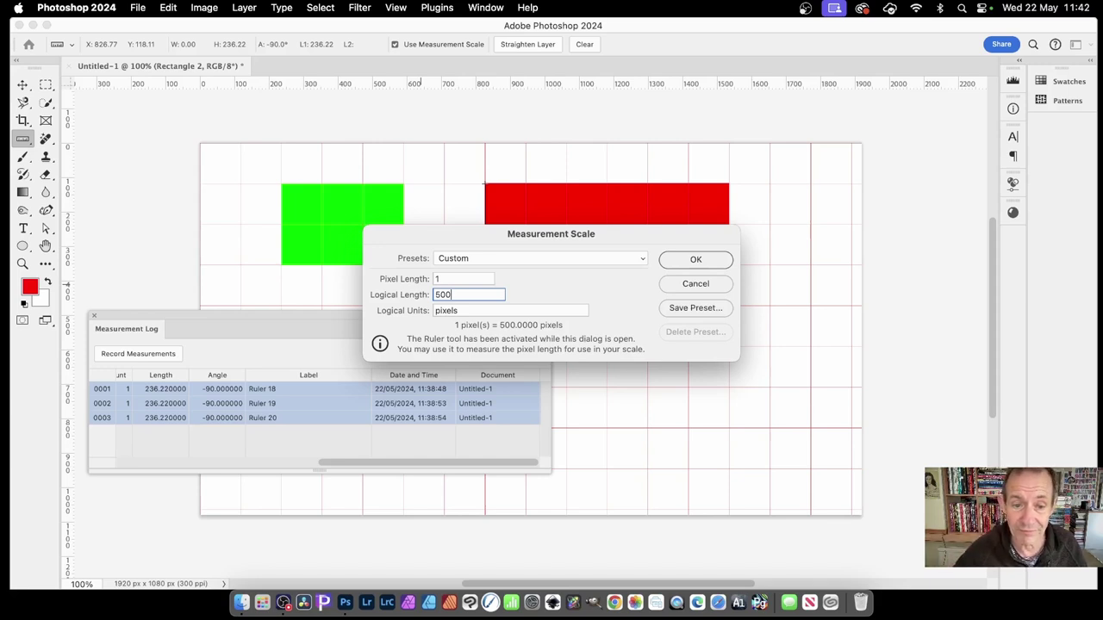
pyautogui.click(697, 285)
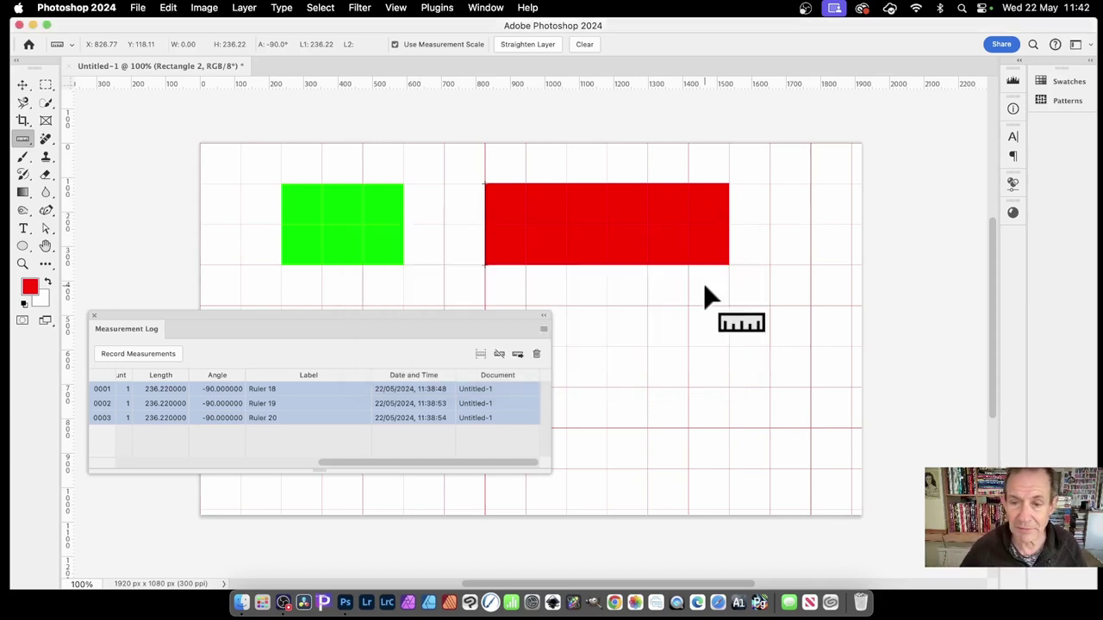
# - In Custom data points, uncheck Label, Date and Time, Source, Scale and Scale Units
pyautogui.click(543, 329)
pyautogui.moveTo(617, 352)
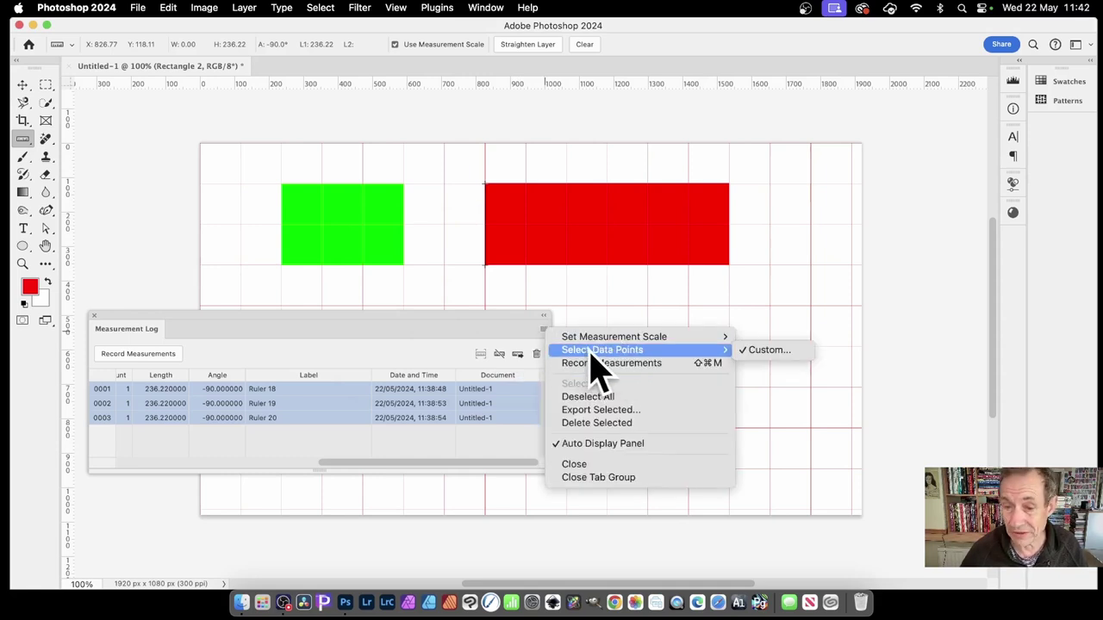
pyautogui.click(765, 351)
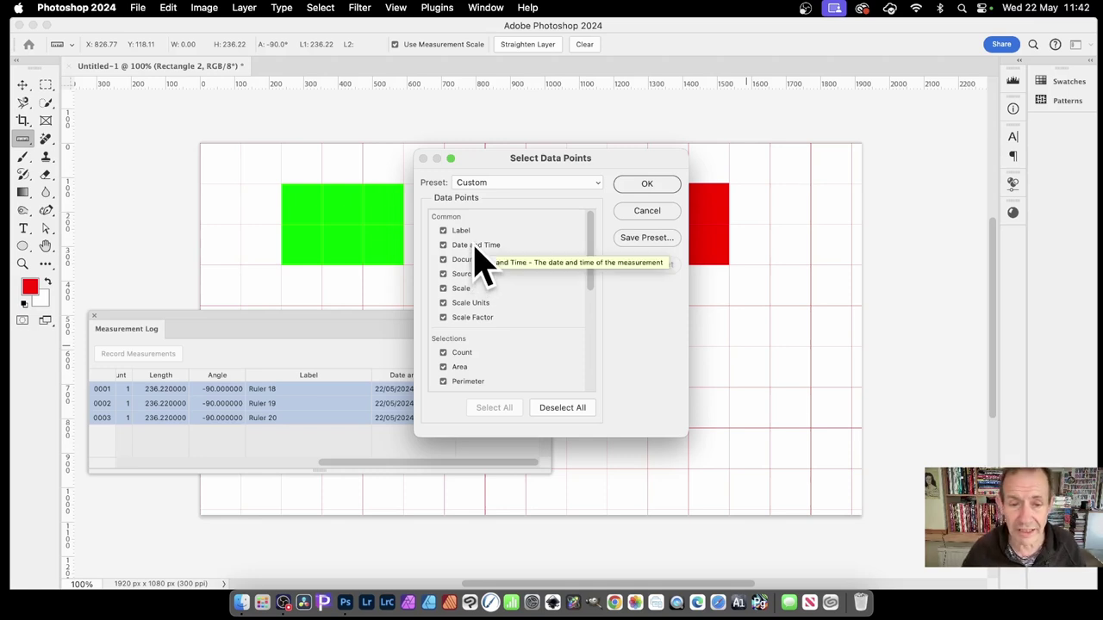
pyautogui.click(444, 231)
pyautogui.click(443, 246)
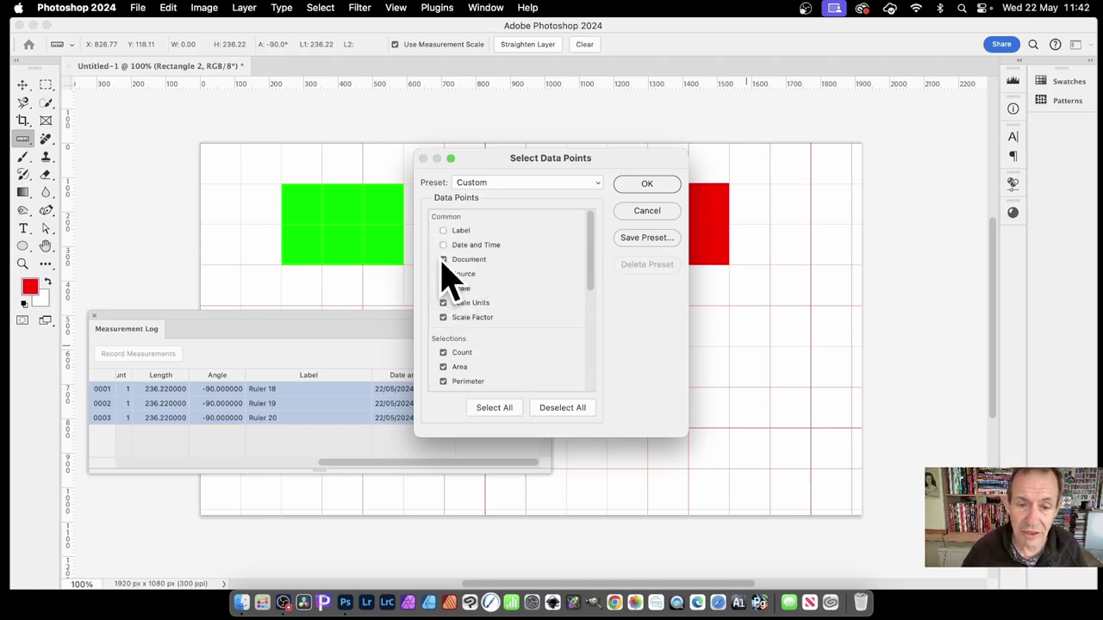
pyautogui.click(443, 274)
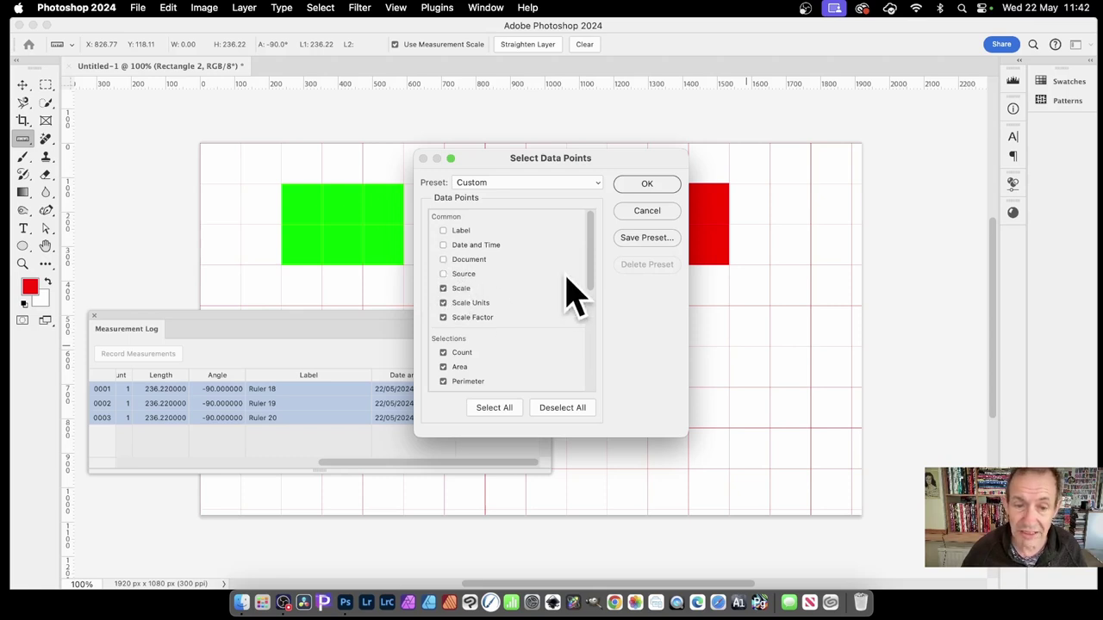
pyautogui.click(443, 289)
pyautogui.click(443, 303)
pyautogui.click(644, 183)
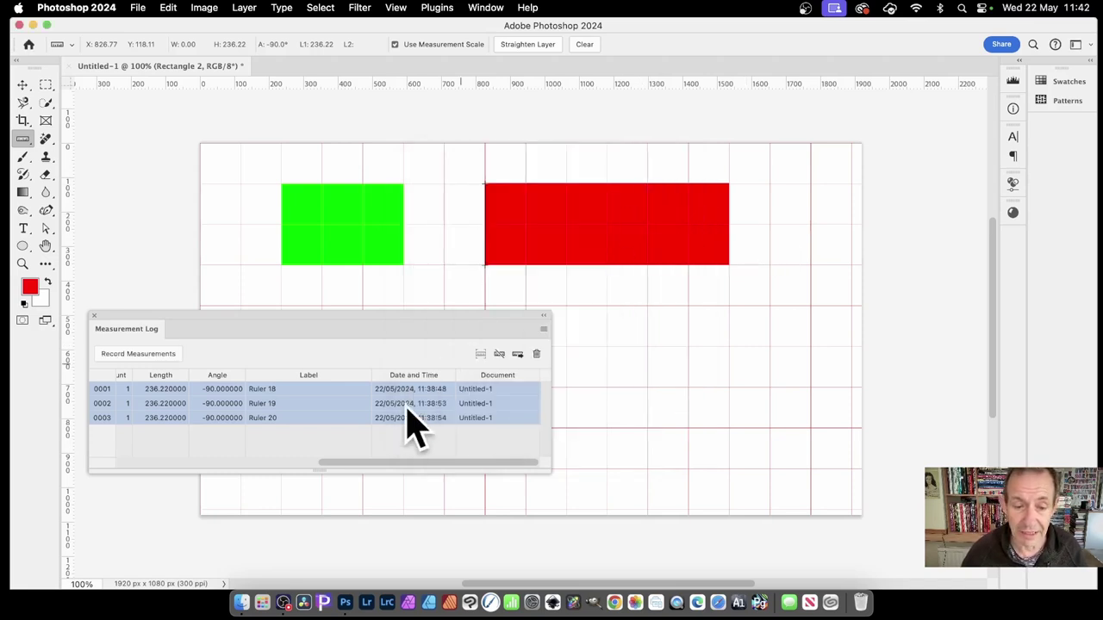
# - Delete all Measurement Log entries and record a fresh measurement: length 236.22, angle -90
pyautogui.moveTo(450, 462); pyautogui.dragTo(232, 462)
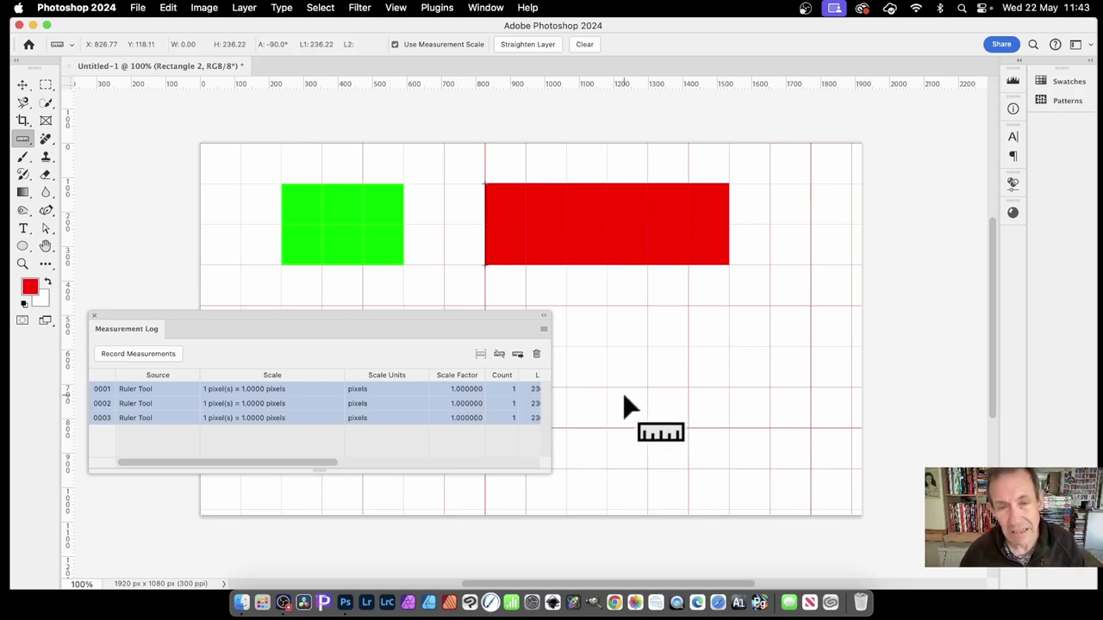
pyautogui.click(537, 356)
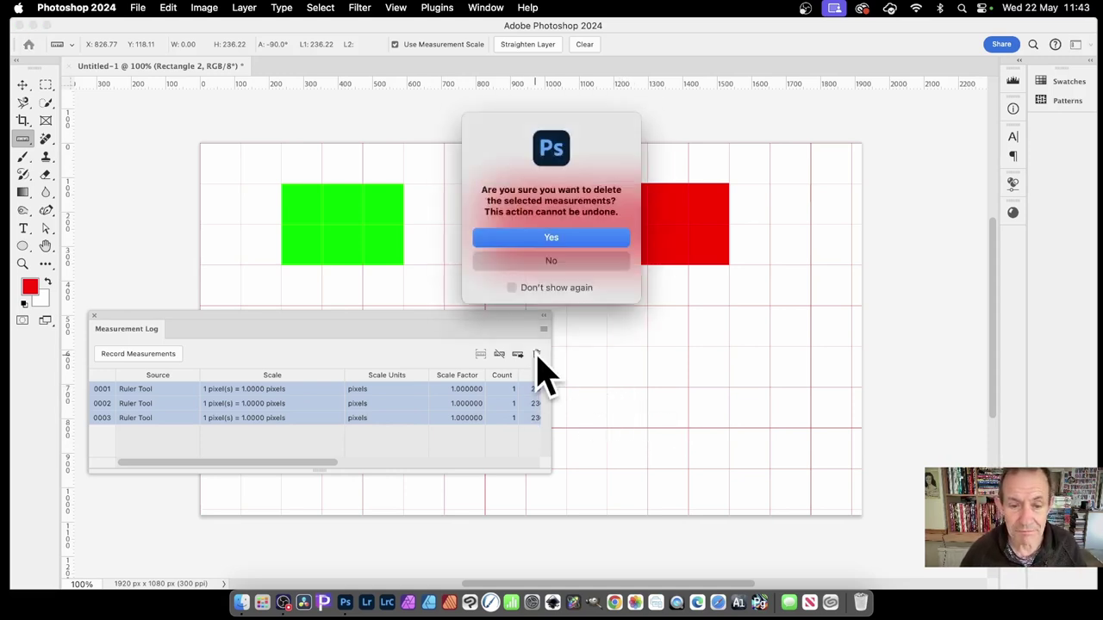
pyautogui.click(552, 237)
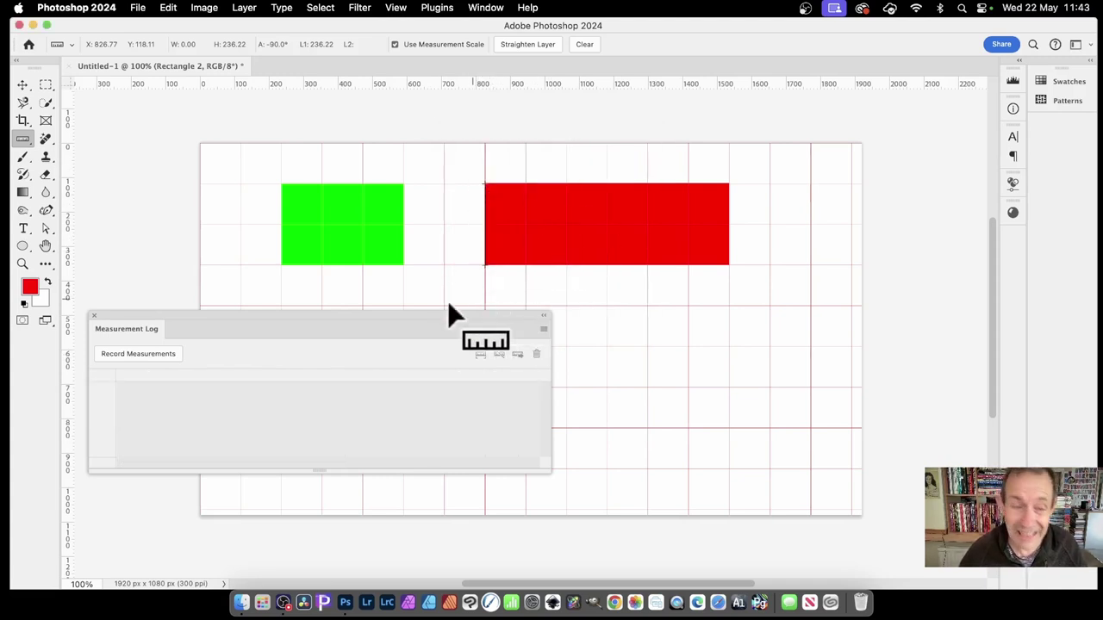
pyautogui.click(150, 356)
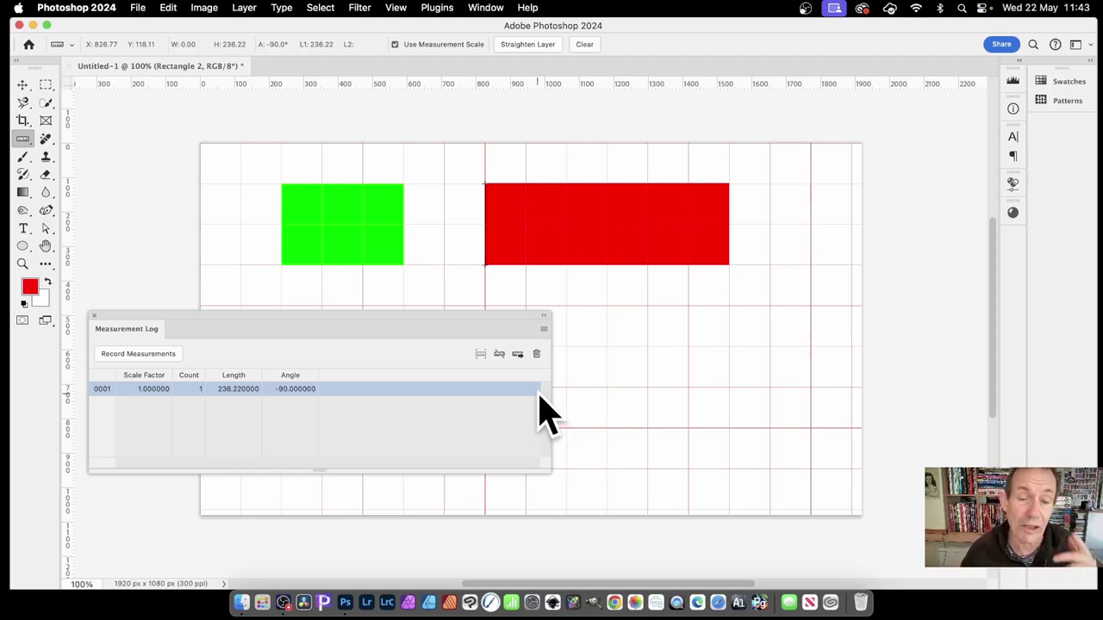
# - Re-enable the Label and Scale data points, widen the log, and record entry 0002
pyautogui.click(543, 329)
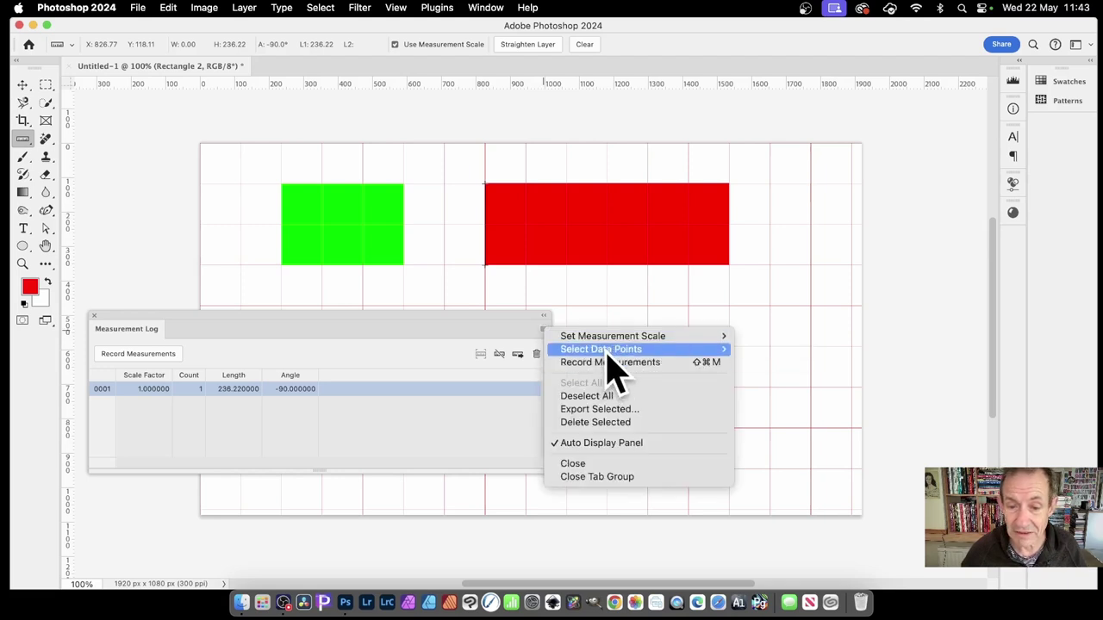
pyautogui.moveTo(609, 354)
pyautogui.click(788, 350)
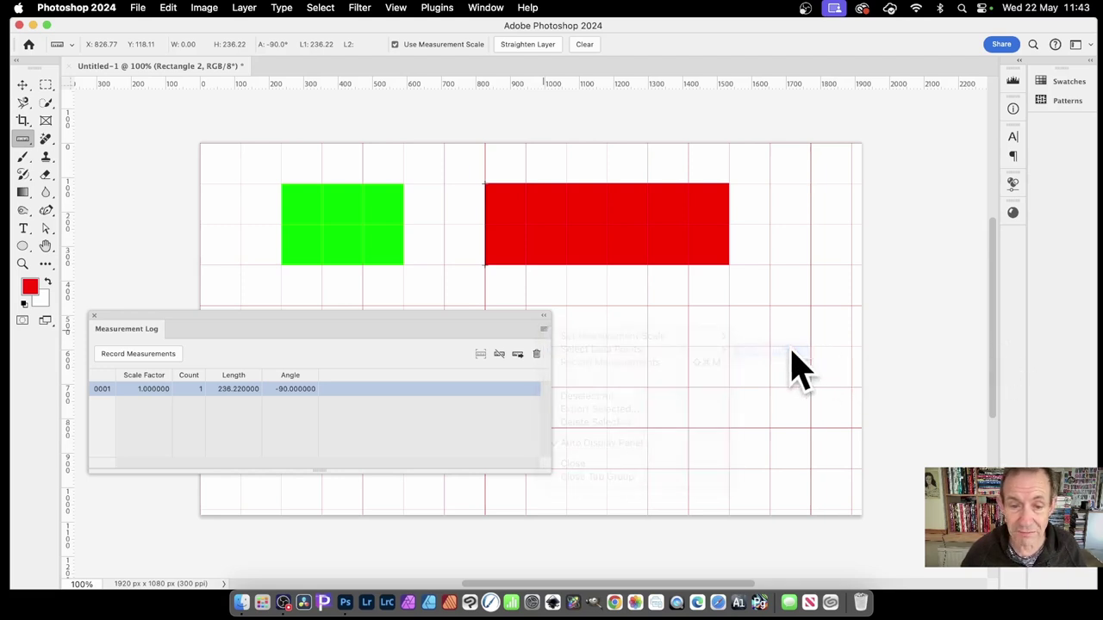
pyautogui.click(443, 231)
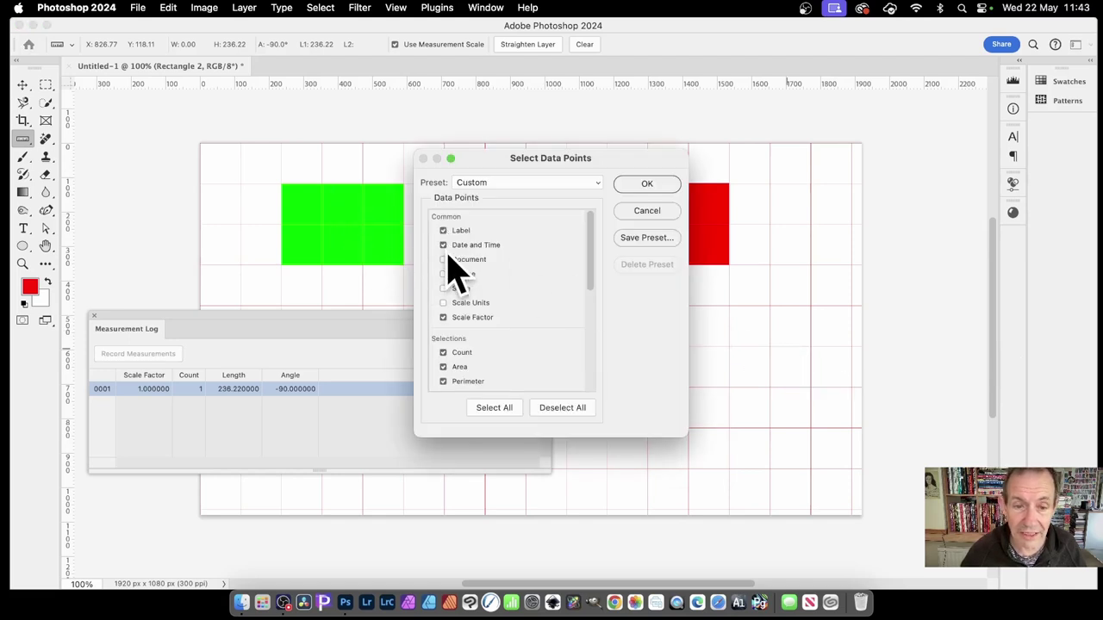
pyautogui.click(443, 289)
pyautogui.click(640, 184)
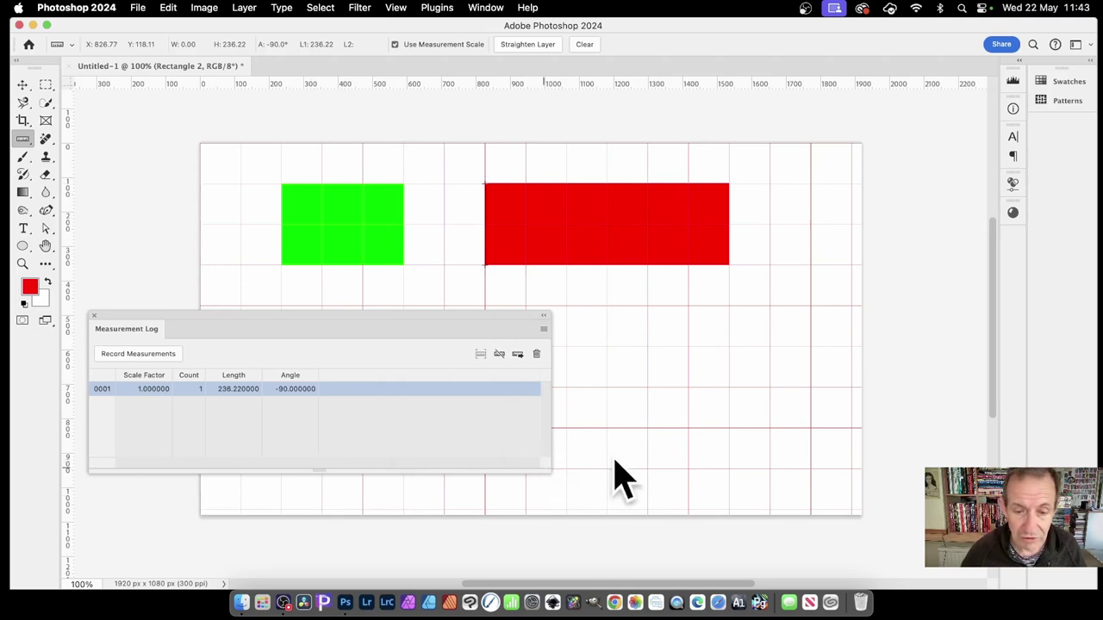
pyautogui.moveTo(542, 468); pyautogui.dragTo(604, 457)
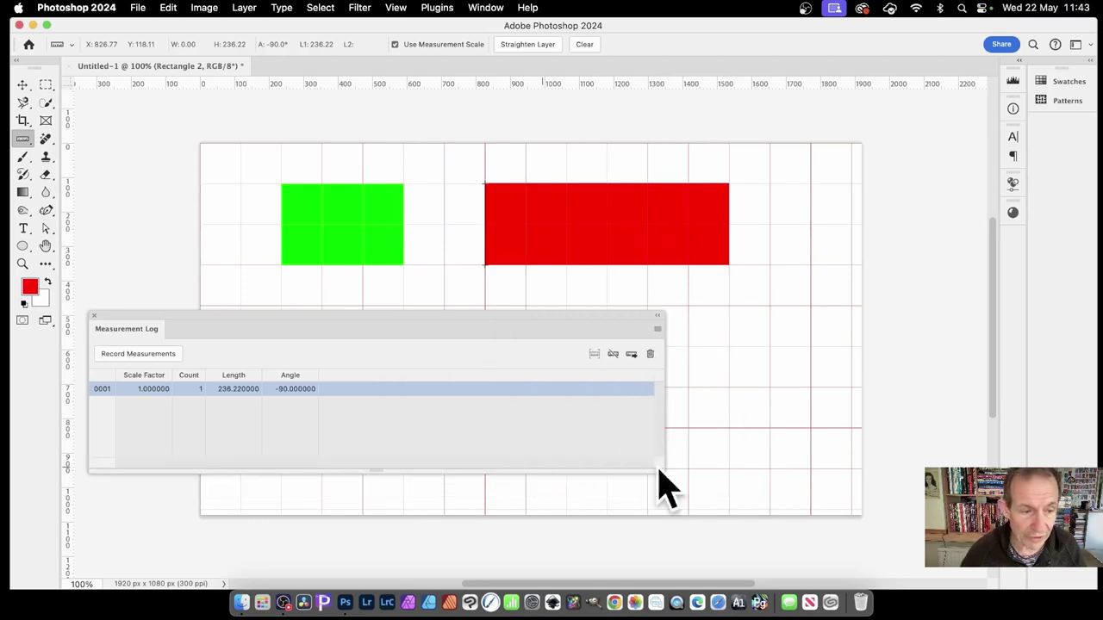
pyautogui.click(142, 355)
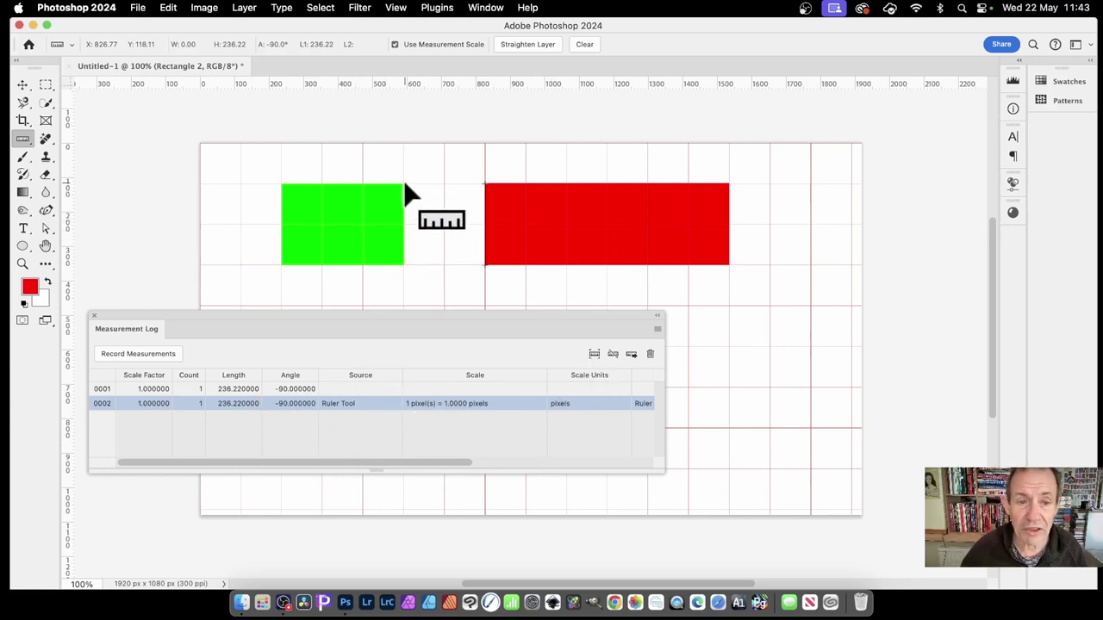
# - Measure diagonally from the green to the red rectangle, then undo to the vertical -90° line
pyautogui.moveTo(404, 184); pyautogui.dragTo(467, 245)
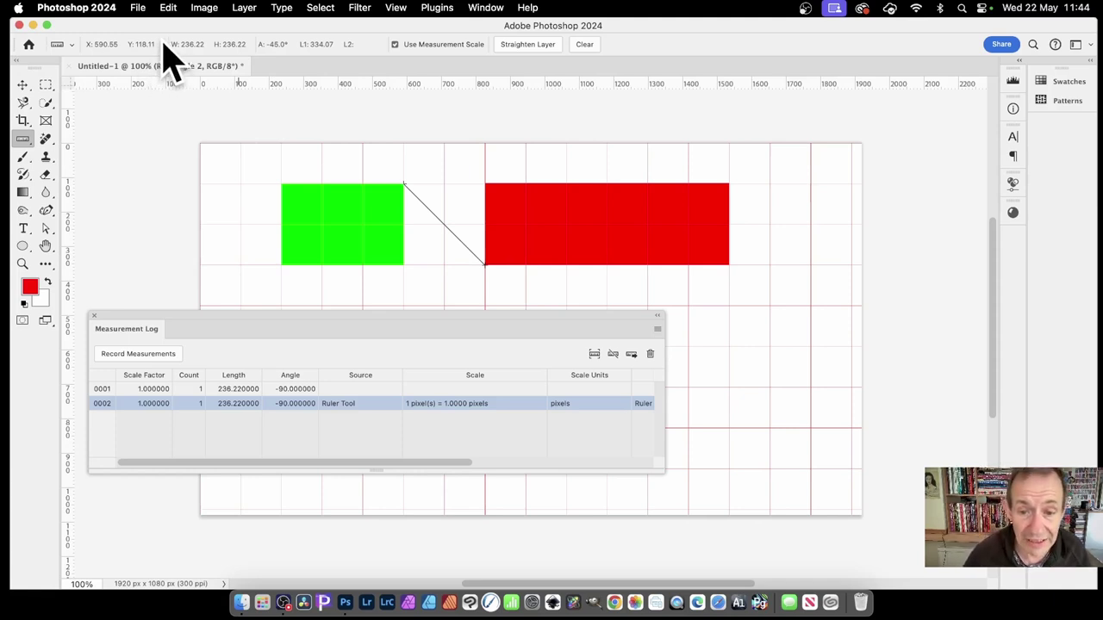
pyautogui.press('super+z')
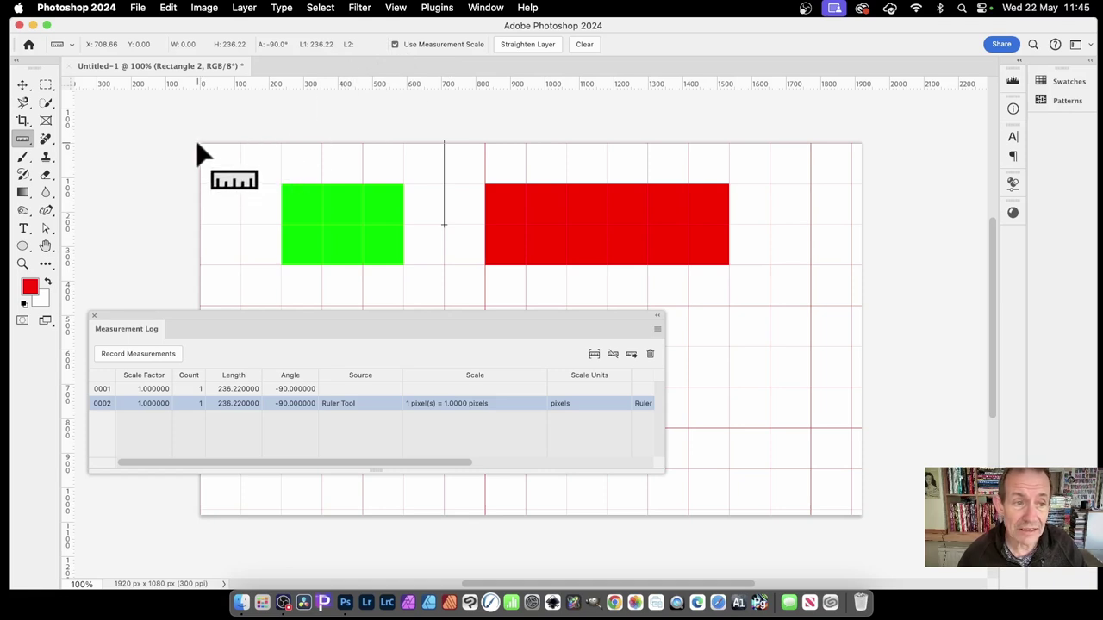
# - Measure a 45° angle: one arm from the canvas corner to the green rectangle, one horizontal
pyautogui.moveTo(200, 146)
pyautogui.mouseDown()
pyautogui.moveTo(229, 157)
pyautogui.moveTo(278, 223)
pyautogui.mouseUp()
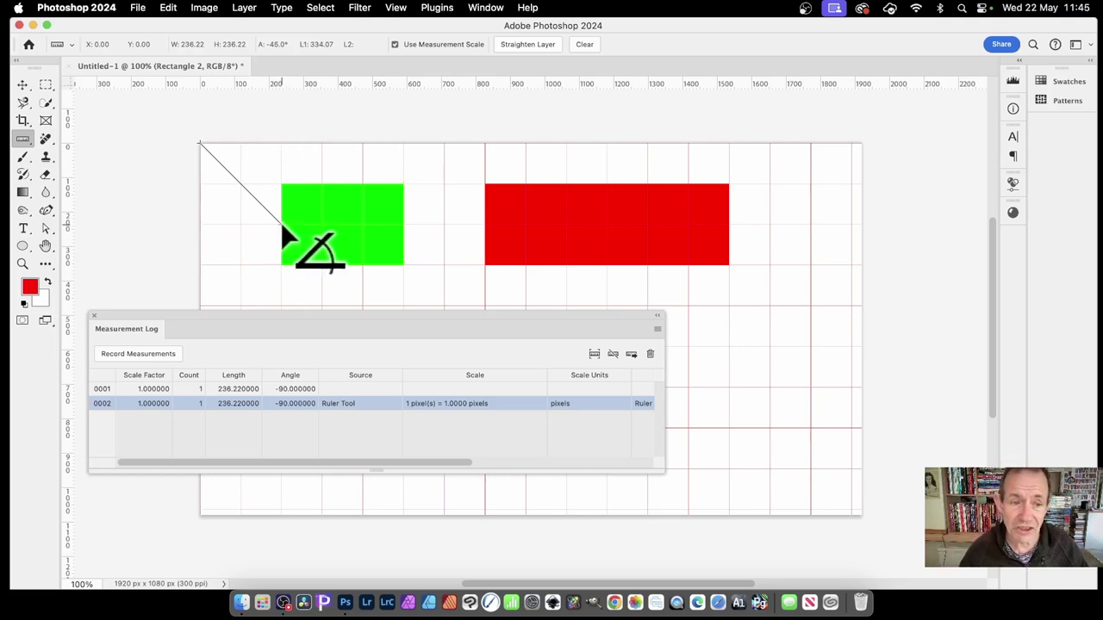
pyautogui.moveTo(279, 223); pyautogui.dragTo(200, 306)
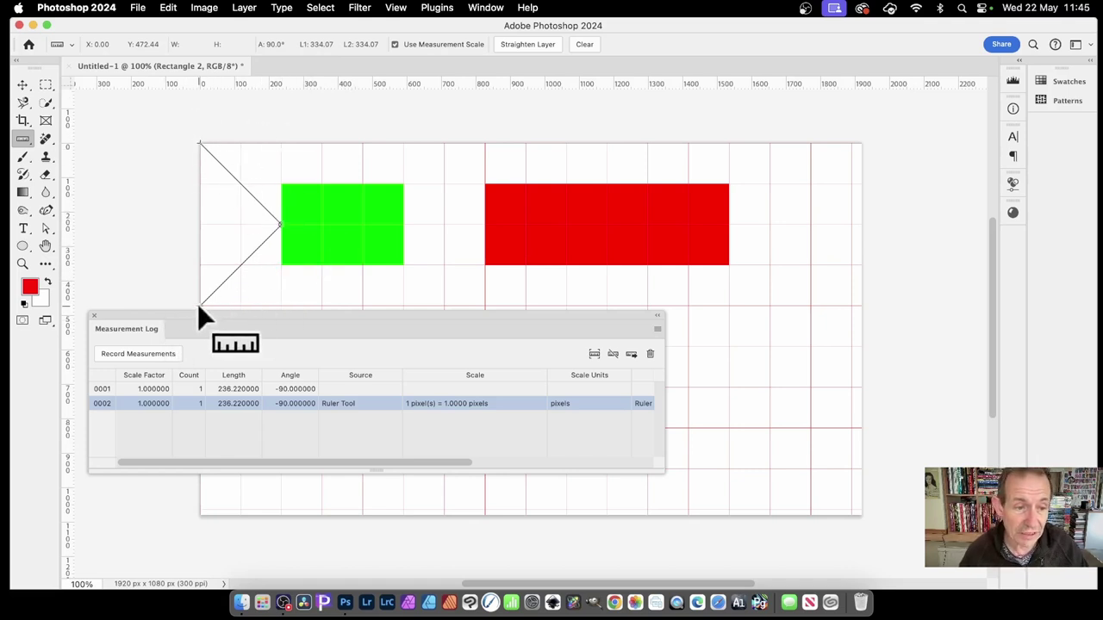
pyautogui.moveTo(199, 308); pyautogui.dragTo(198, 224)
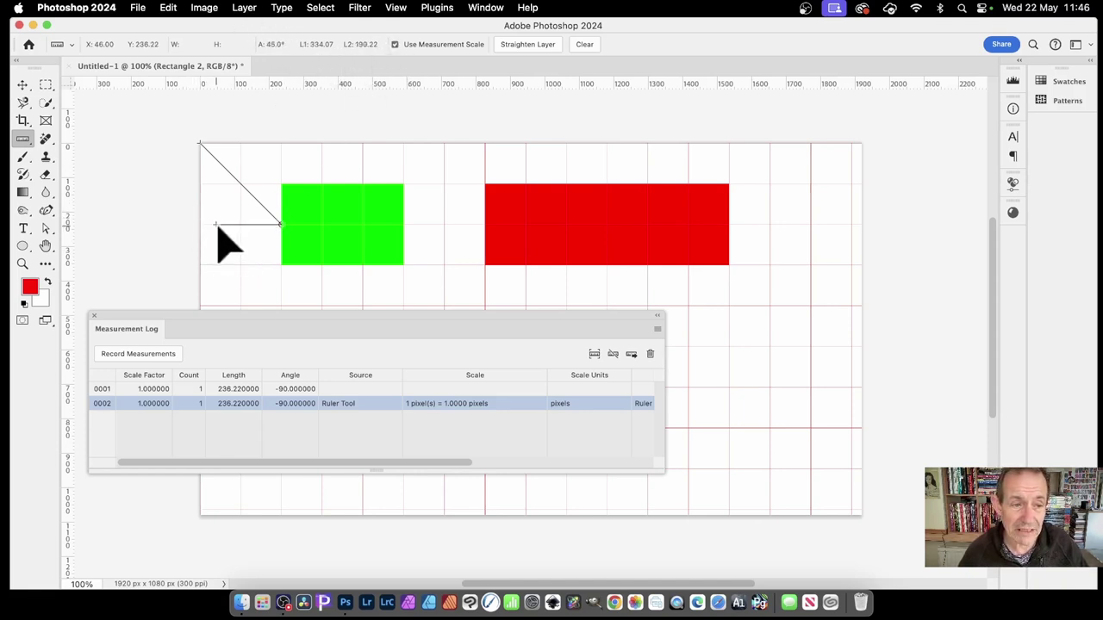
pyautogui.moveTo(218, 225); pyautogui.dragTo(267, 226)
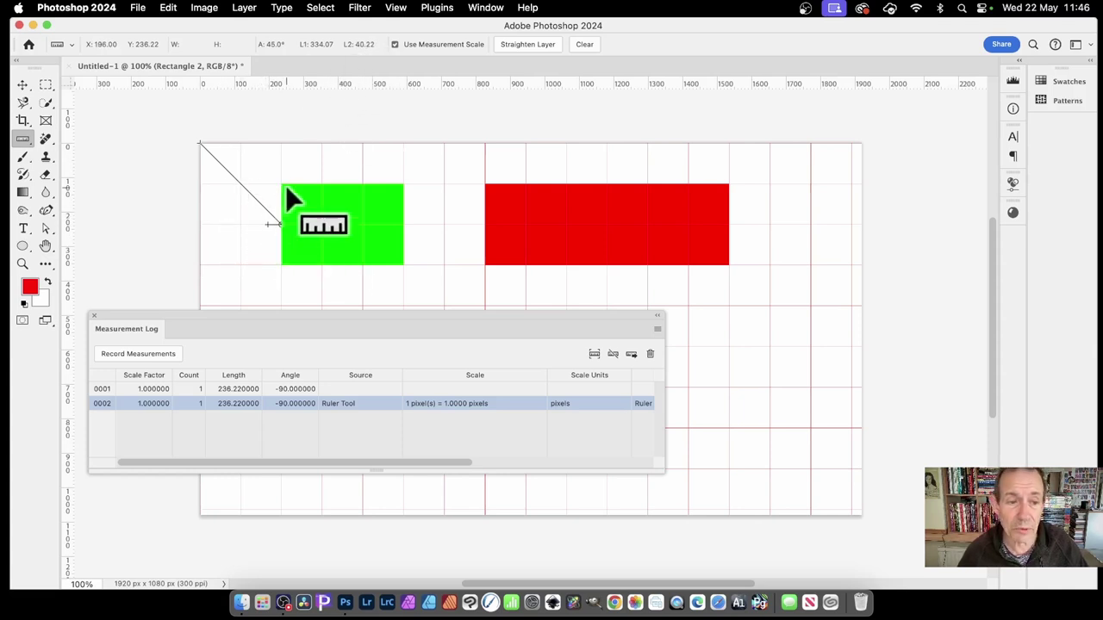
pyautogui.moveTo(268, 226); pyautogui.dragTo(200, 225)
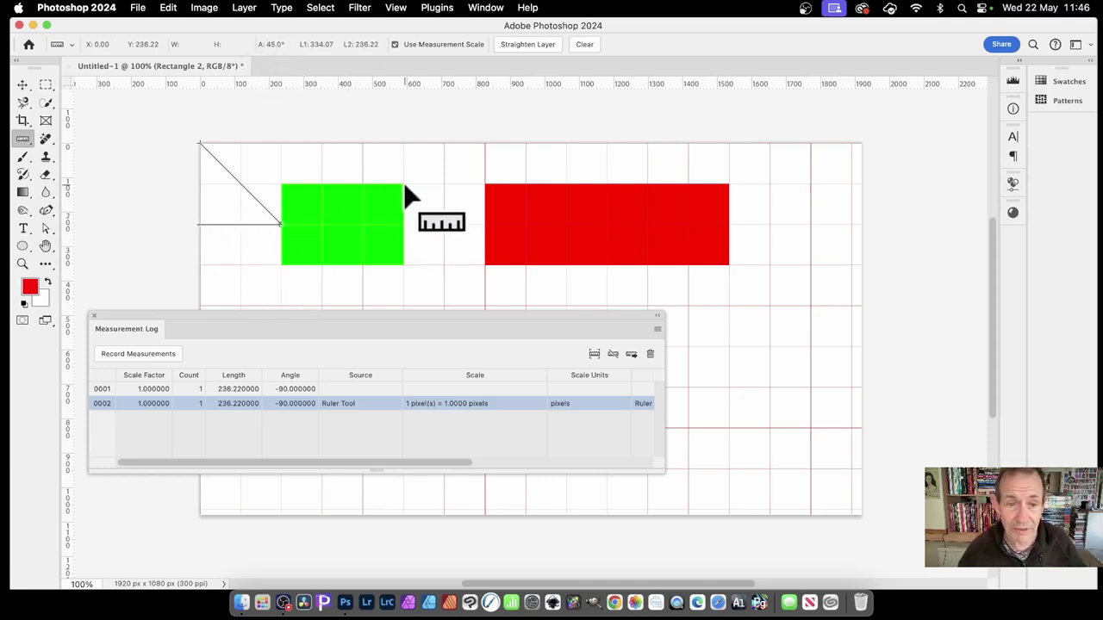
# - Measure 45° from the green rectangle's corner to the red rectangle's bottom-left corner, with a horizontal arm
pyautogui.moveTo(404, 184)
pyautogui.mouseDown()
pyautogui.moveTo(468, 226)
pyautogui.moveTo(495, 229)
pyautogui.moveTo(484, 224)
pyautogui.mouseUp()
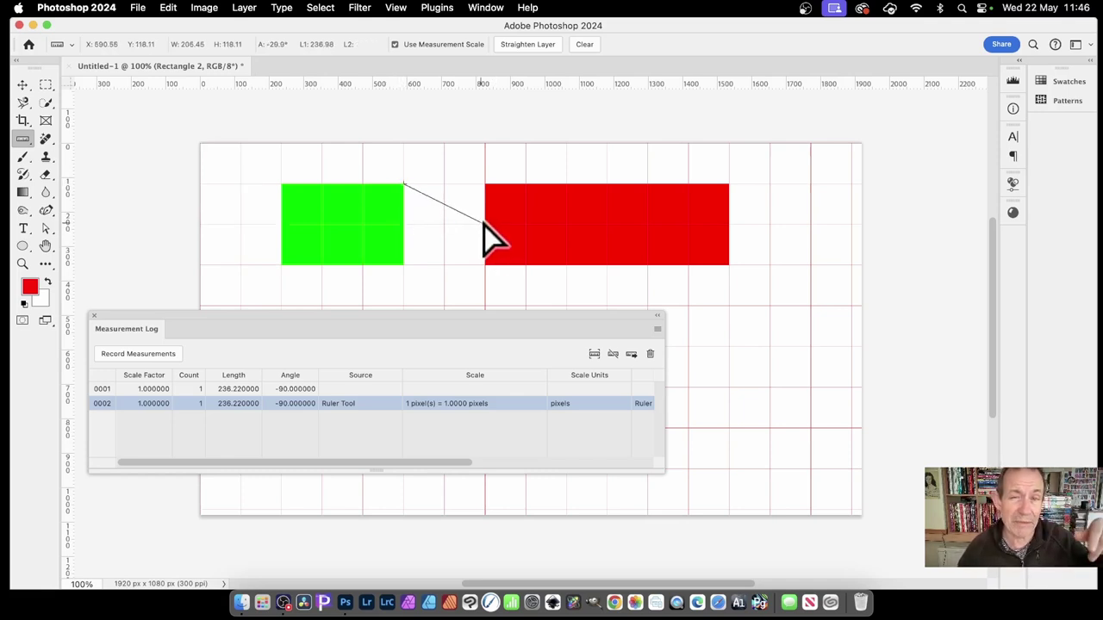
pyautogui.moveTo(483, 224); pyautogui.dragTo(484, 264)
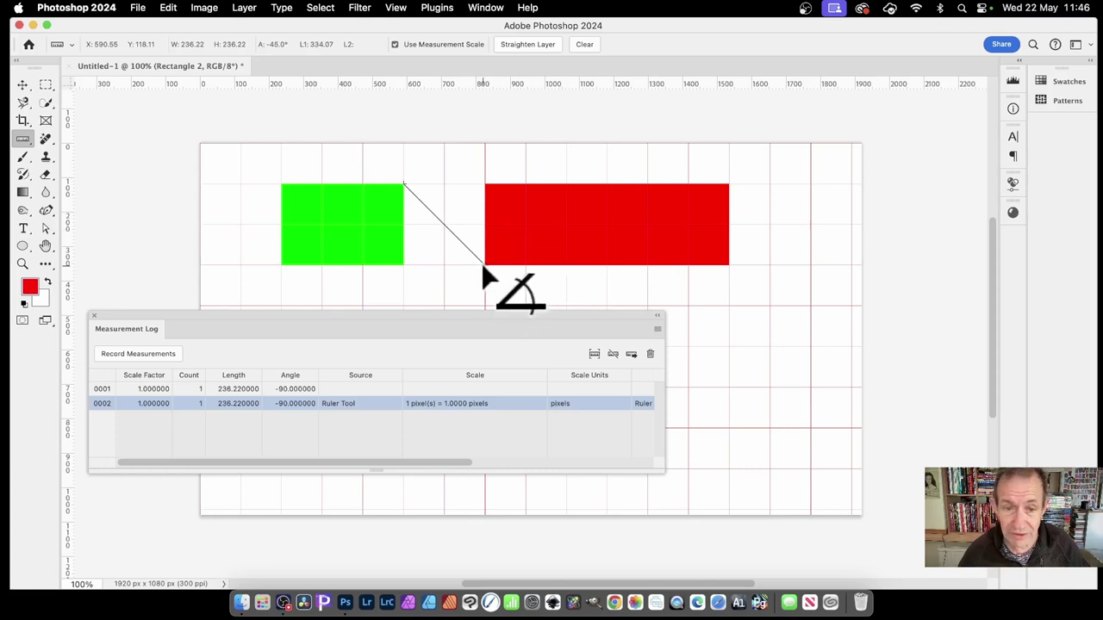
pyautogui.moveTo(483, 265); pyautogui.dragTo(402, 266)
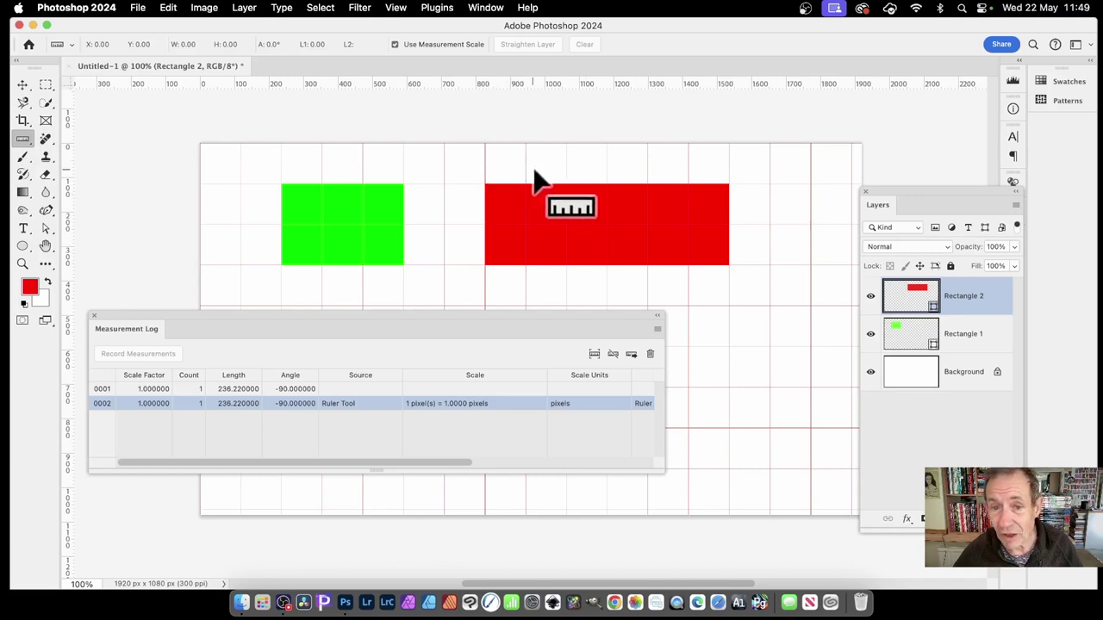
# - Rotate the red rectangle to -18.79° in free transform with the Move tool and commit
pyautogui.moveTo(537, 170); pyautogui.dragTo(688, 171)
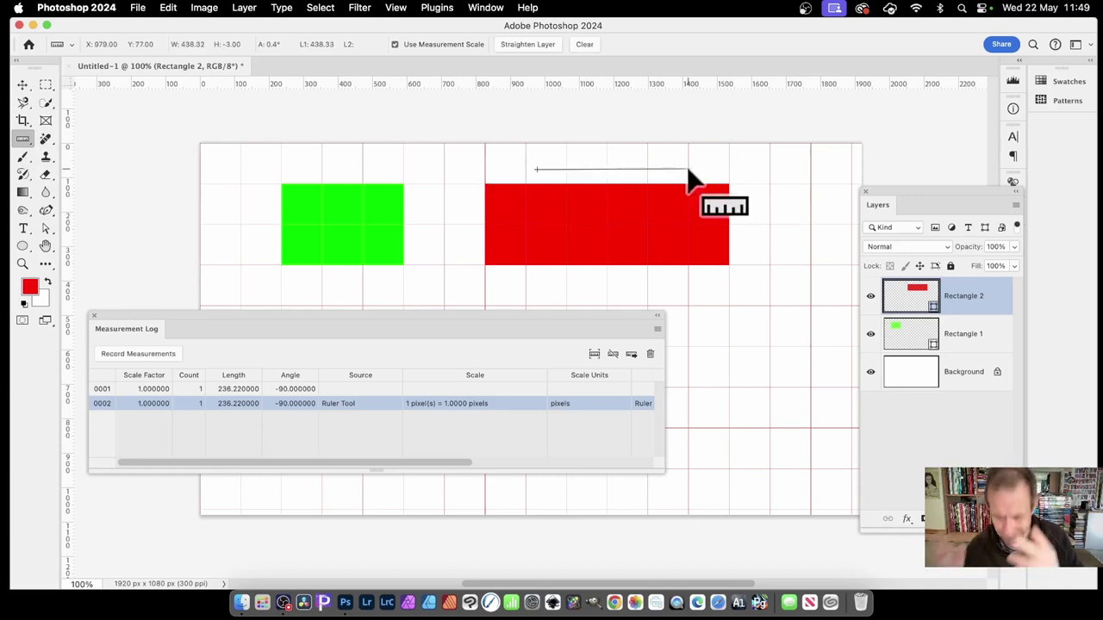
pyautogui.click(23, 84)
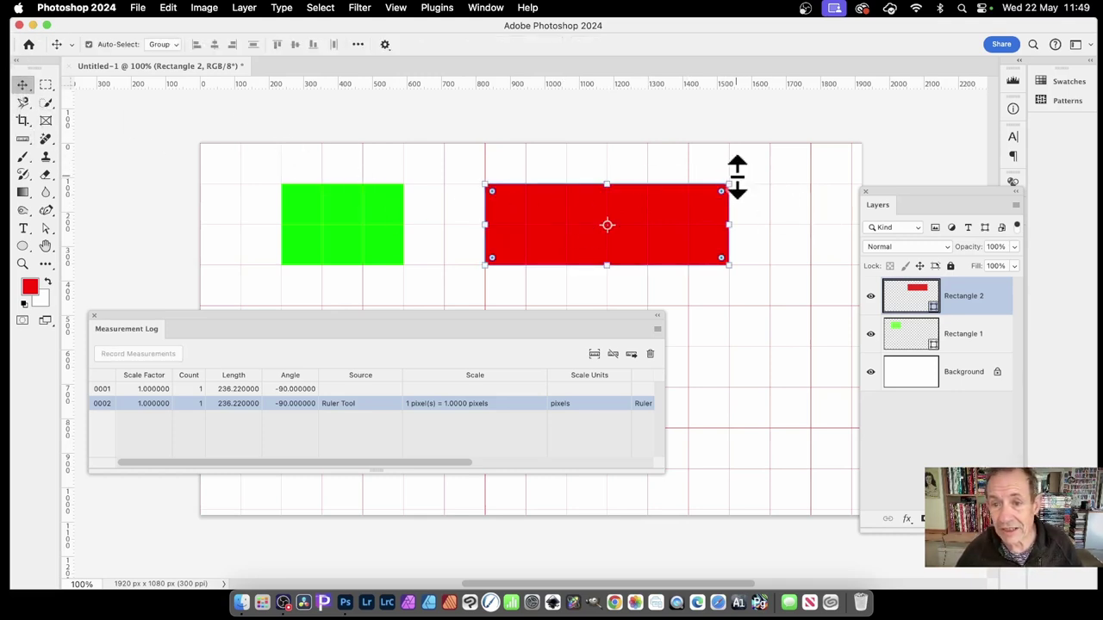
pyautogui.moveTo(734, 177); pyautogui.dragTo(727, 116)
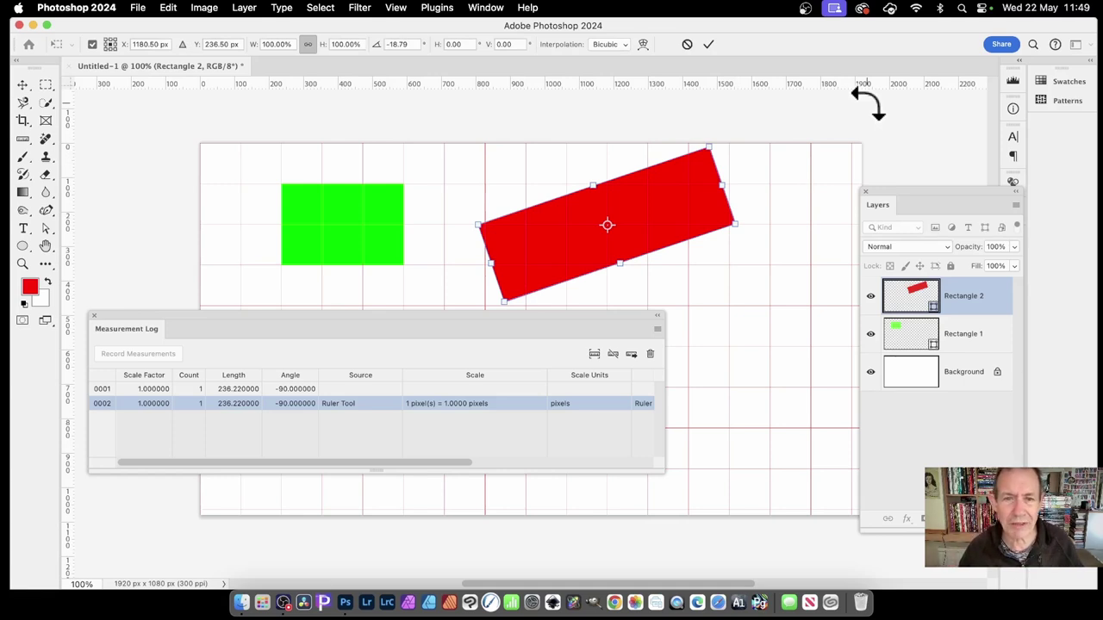
pyautogui.click(708, 44)
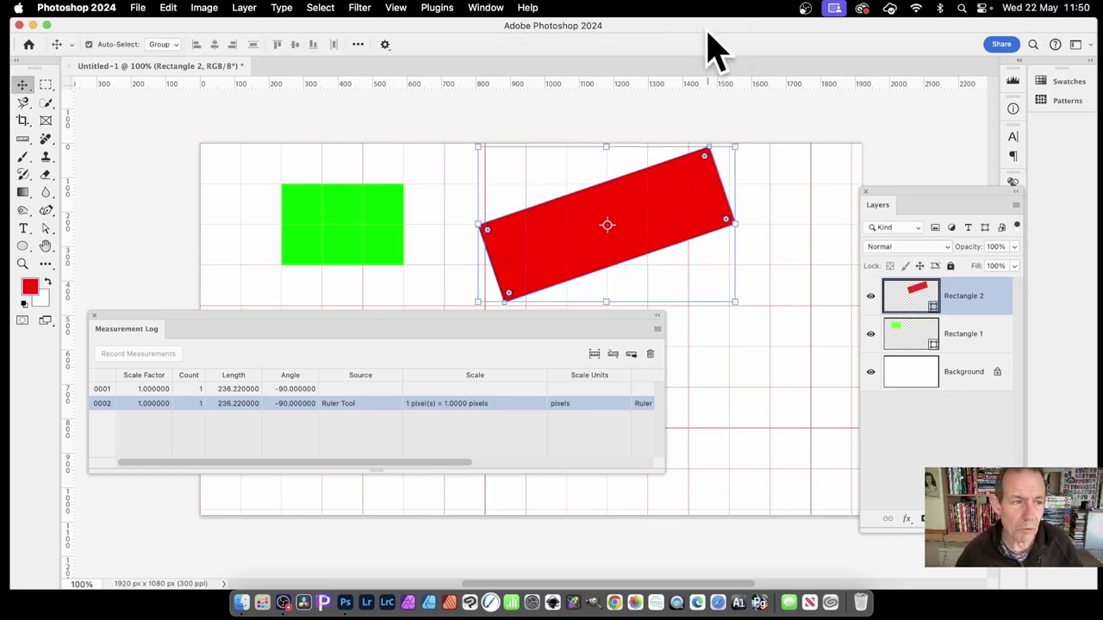
# - Clear the old measurement and run a ruler line corner to corner along the red rectangle's top edge (18.1°)
pyautogui.click(22, 138)
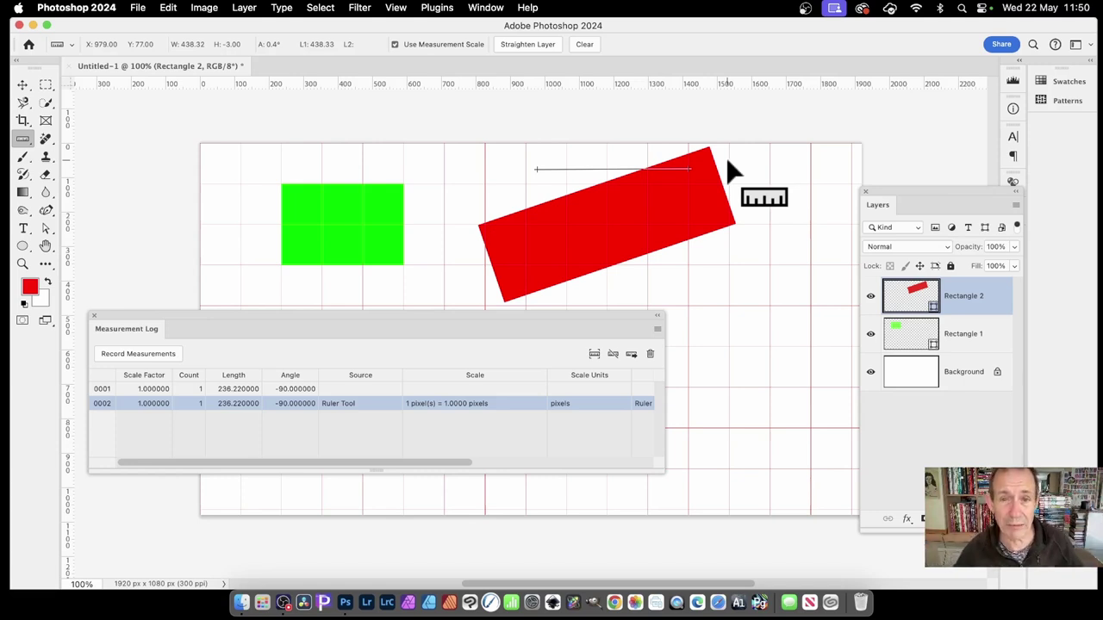
pyautogui.click(525, 44)
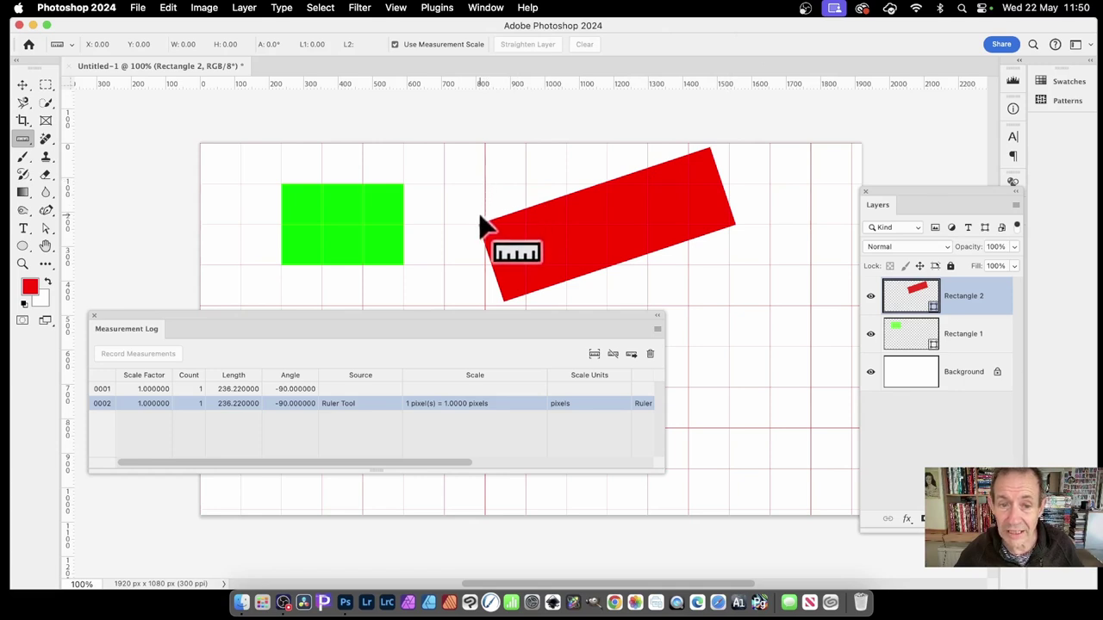
pyautogui.moveTo(483, 215); pyautogui.dragTo(705, 137)
pyautogui.moveTo(484, 213); pyautogui.dragTo(479, 224)
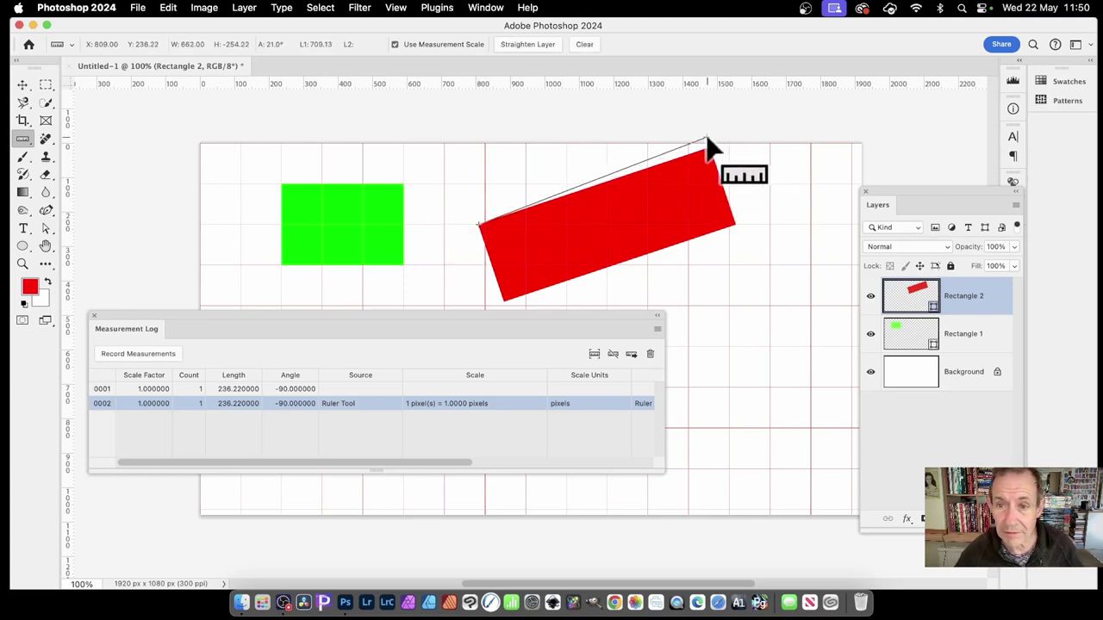
pyautogui.moveTo(707, 139); pyautogui.dragTo(707, 150)
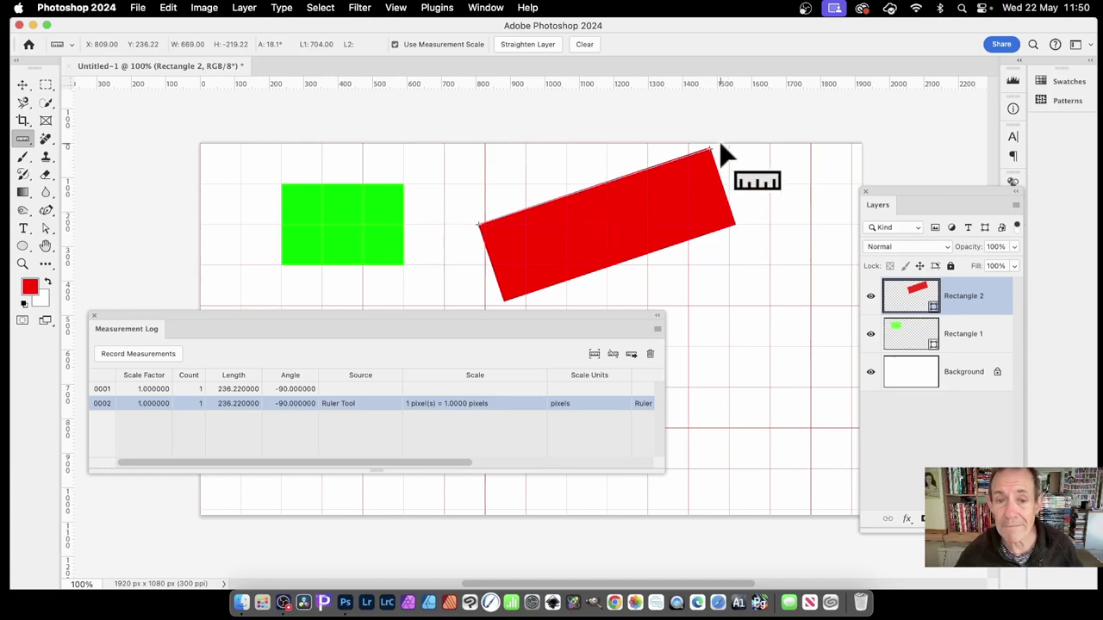
# - Apply Straighten Layer to level the red rectangle along the measured edge
pyautogui.click(537, 48)
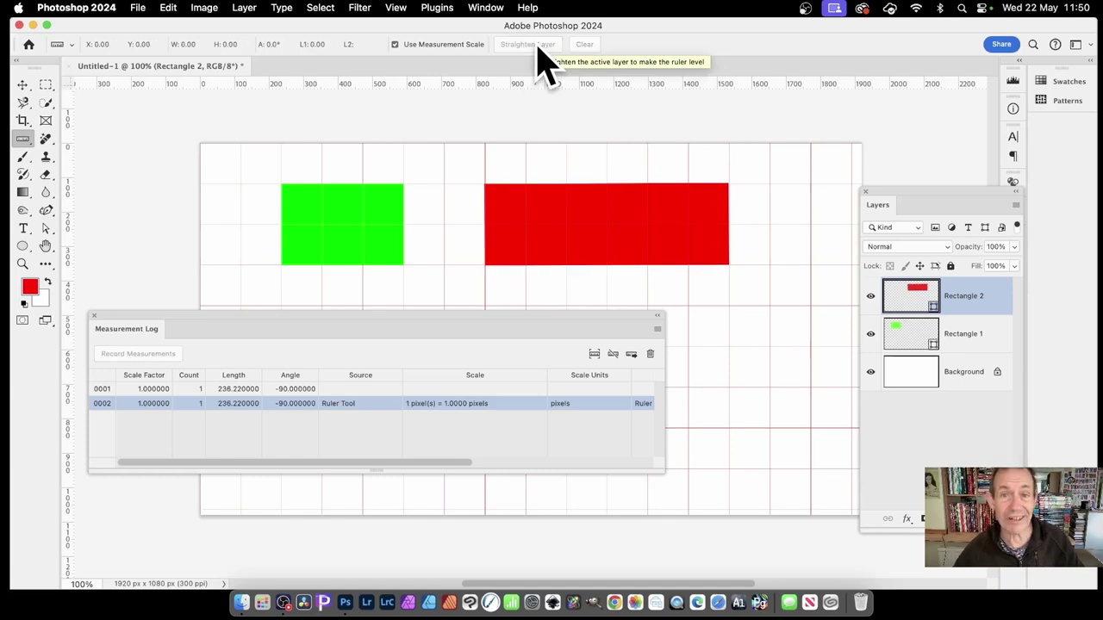